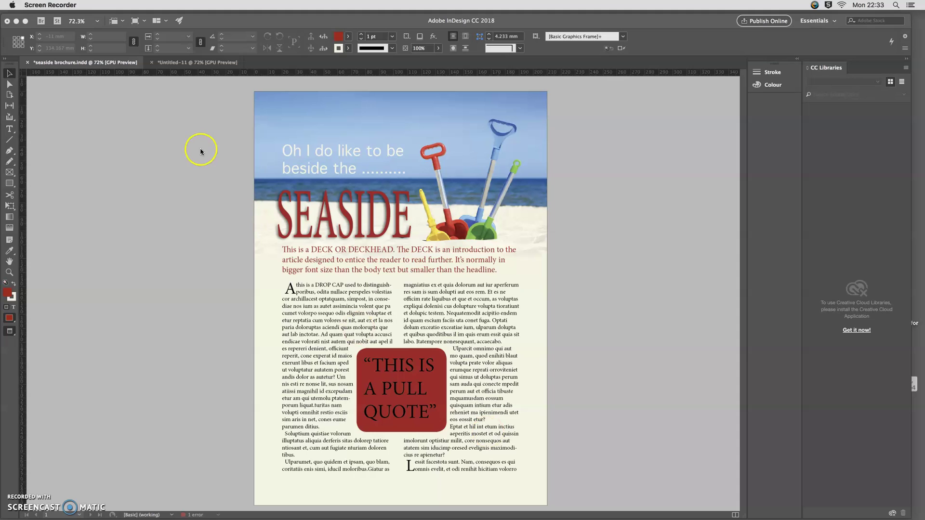
Step: Switch to the Untitled-11 document and add a new page after page 1
{"action": "left_click", "coordinate": [202, 66]}
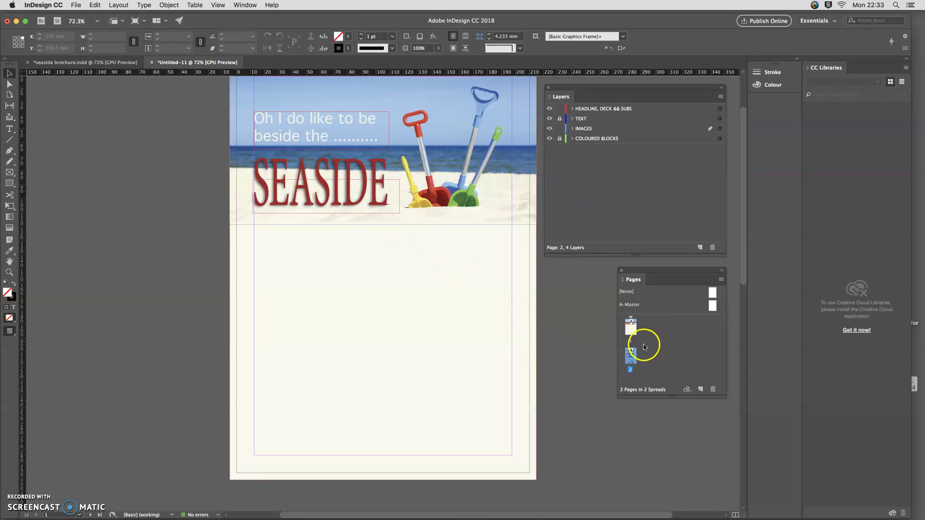
{"action": "left_click_drag", "start_coordinate": [654, 272], "coordinate": [645, 267]}
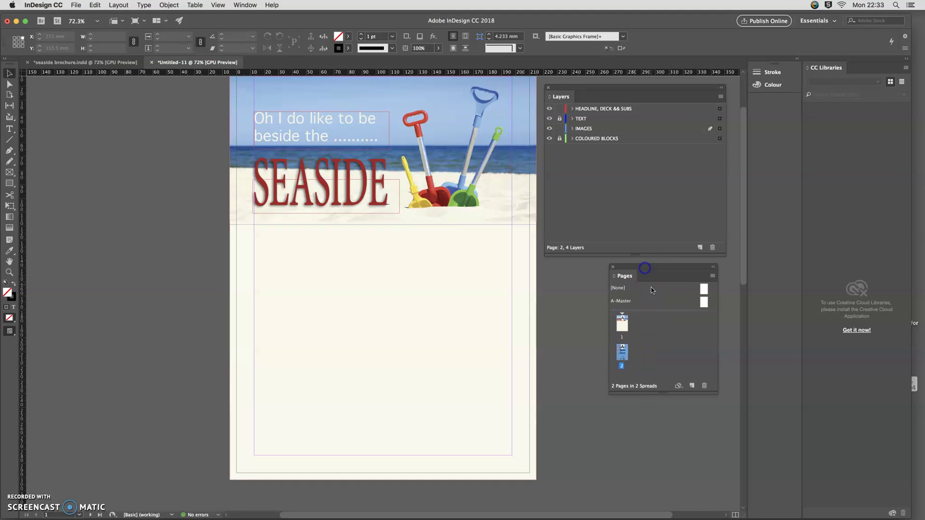
{"action": "left_click", "coordinate": [622, 327]}
{"action": "left_click_drag", "start_coordinate": [634, 355], "coordinate": [693, 389]}
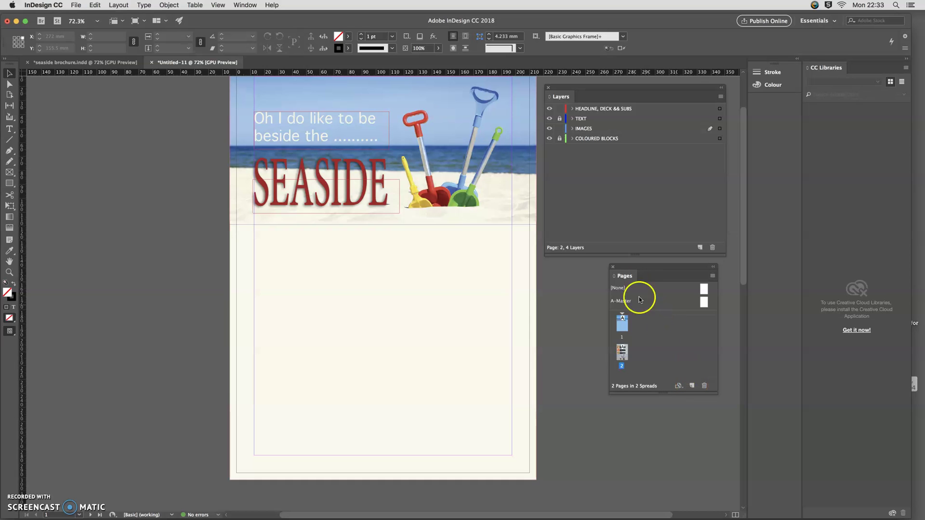
{"action": "left_click", "coordinate": [692, 386]}
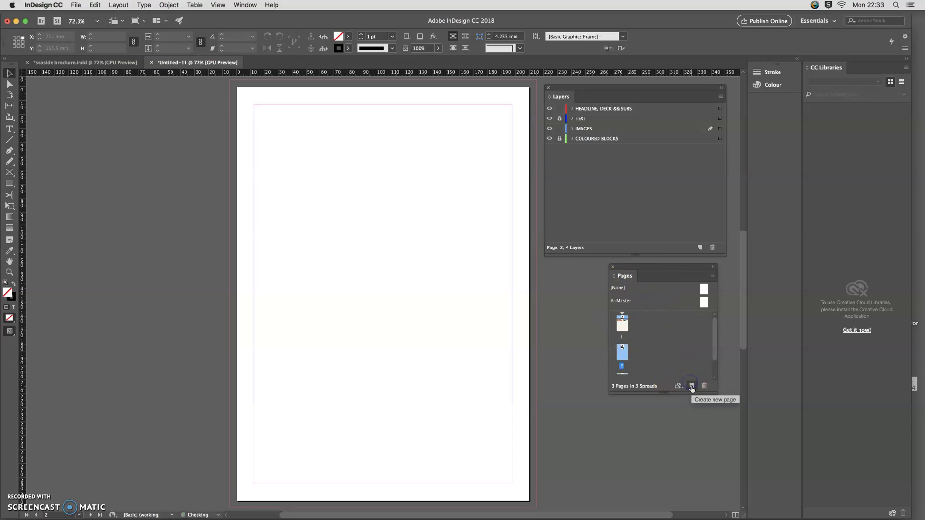
Step: Enlarge the Pages panel, reorder the blank page 2 to the end of the document and open it as page 3
{"action": "left_click", "coordinate": [660, 368]}
{"action": "left_click_drag", "start_coordinate": [717, 393], "coordinate": [727, 461]}
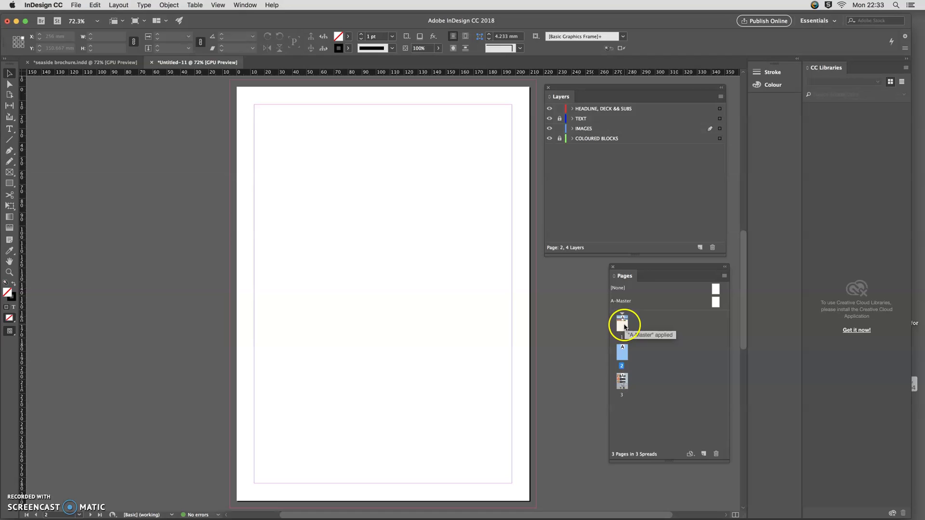
{"action": "left_click", "coordinate": [624, 356]}
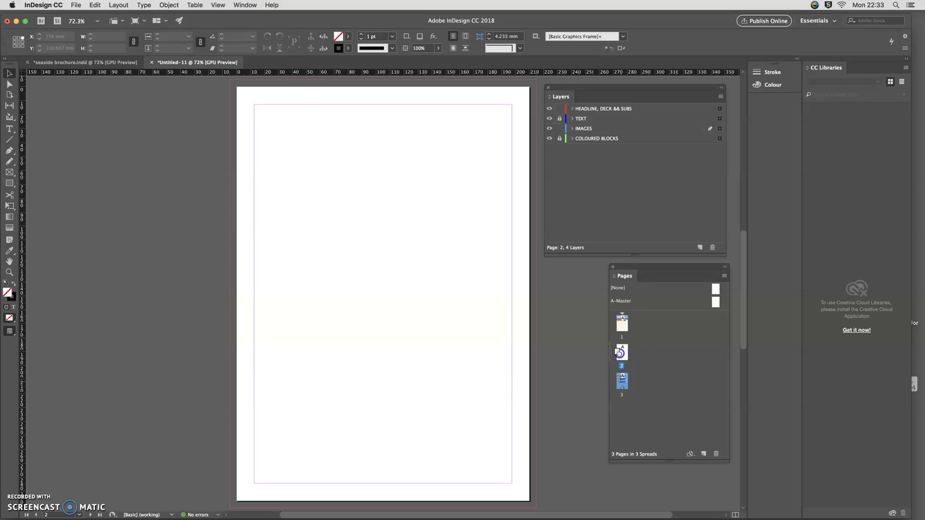
{"action": "left_click_drag", "start_coordinate": [617, 357], "coordinate": [629, 385]}
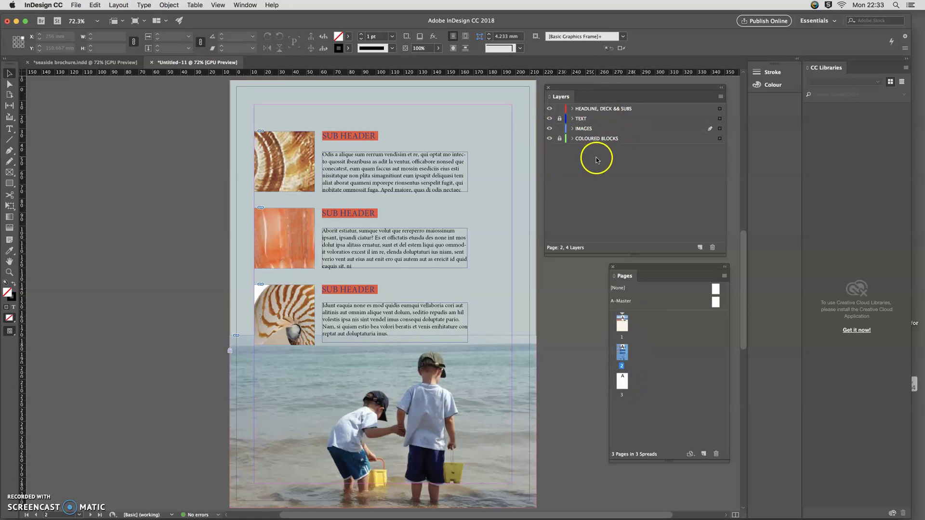
{"action": "double_click", "coordinate": [622, 382]}
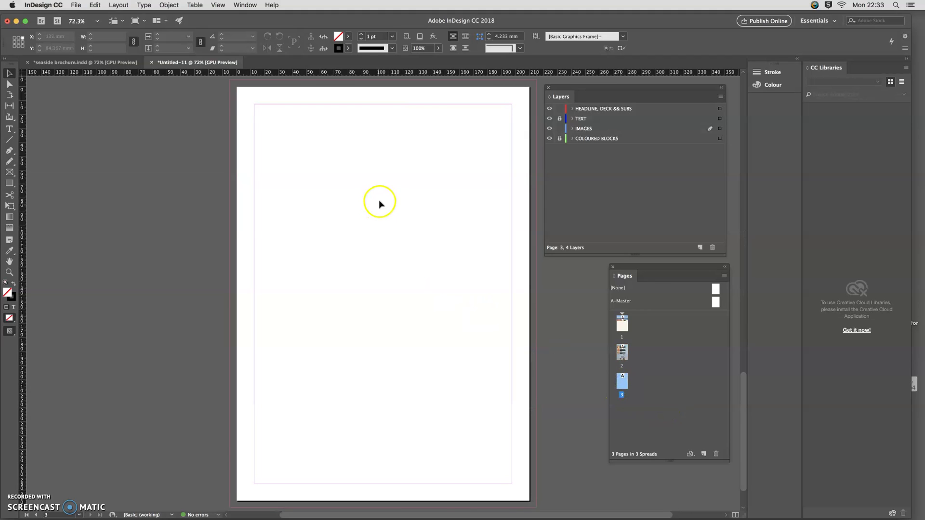
Step: Show the Character panel and place it on the empty pasteboard beside the blank page
{"action": "left_click", "coordinate": [245, 4]}
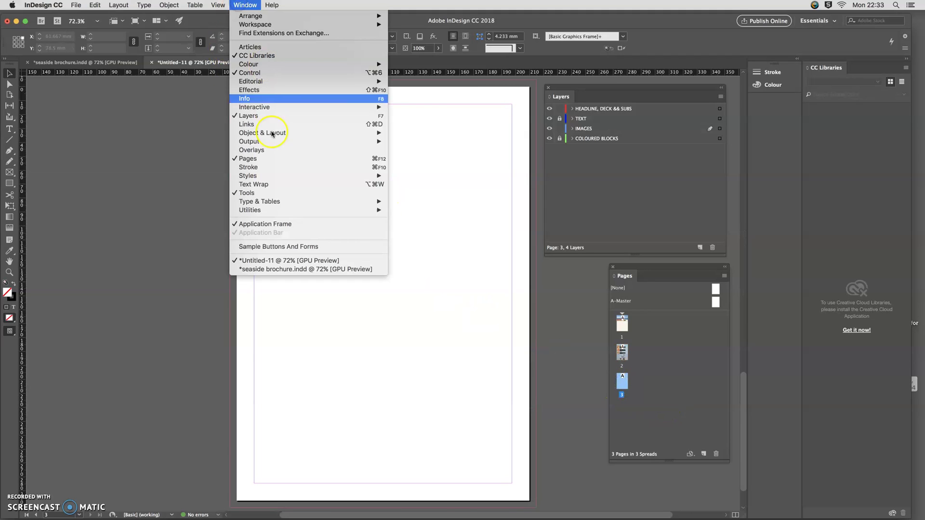
{"action": "mouse_move", "coordinate": [278, 200]}
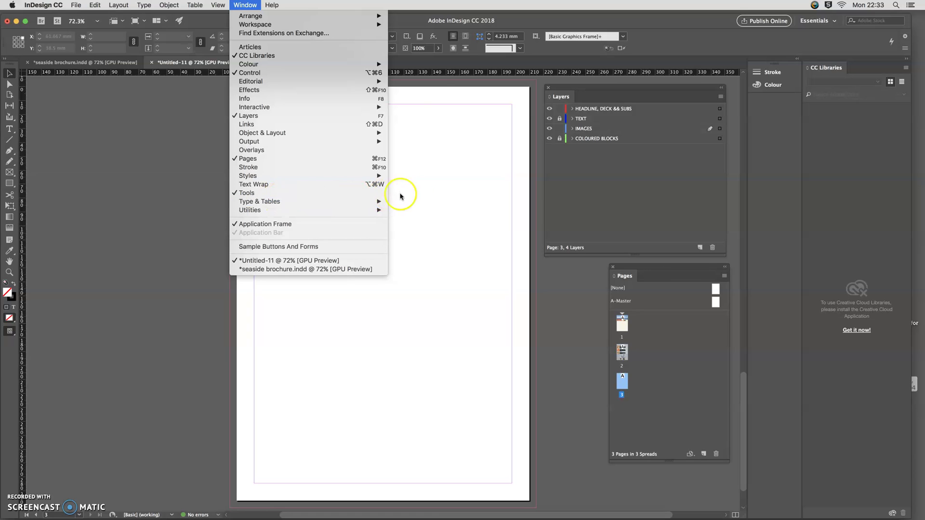
{"action": "left_click", "coordinate": [401, 203]}
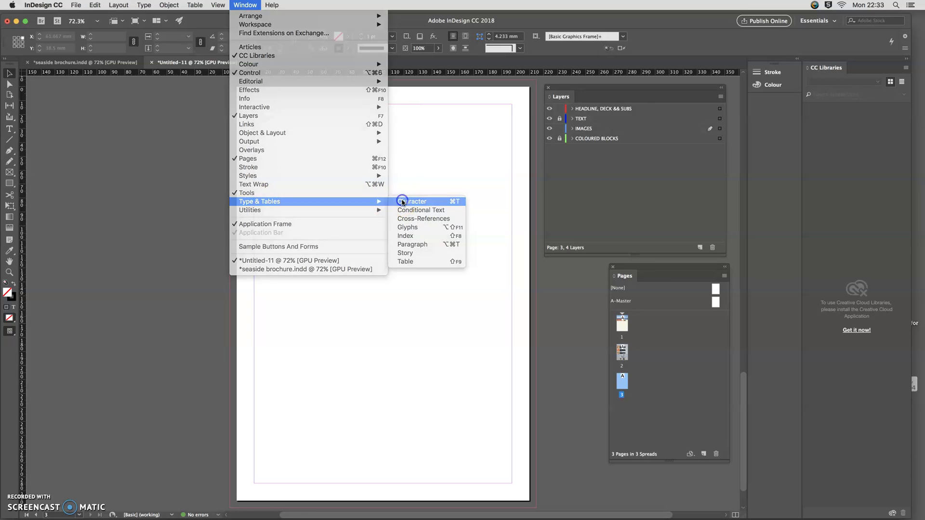
{"action": "left_click_drag", "start_coordinate": [540, 106], "coordinate": [62, 103]}
Step: Show the Paragraph panel and place it directly beneath the Character panel
{"action": "left_click", "coordinate": [246, 5]}
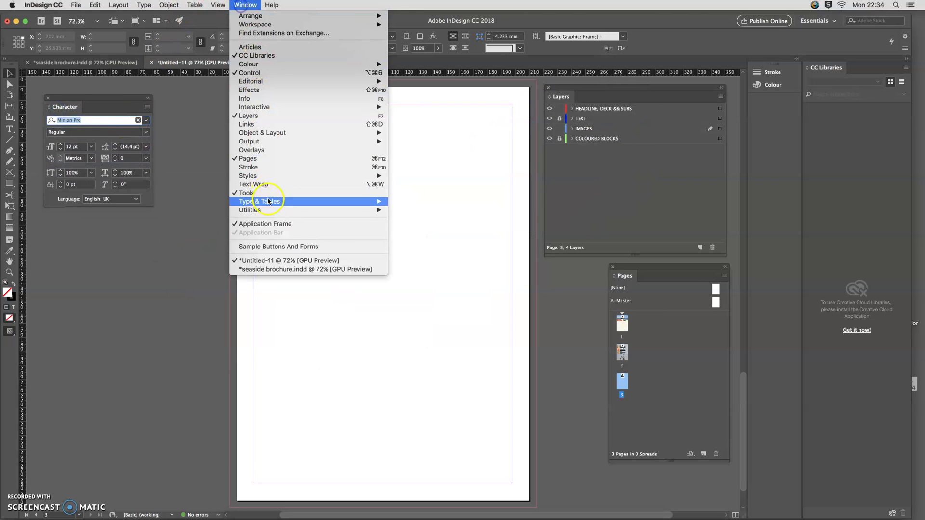
{"action": "mouse_move", "coordinate": [300, 202]}
{"action": "left_click", "coordinate": [412, 245]}
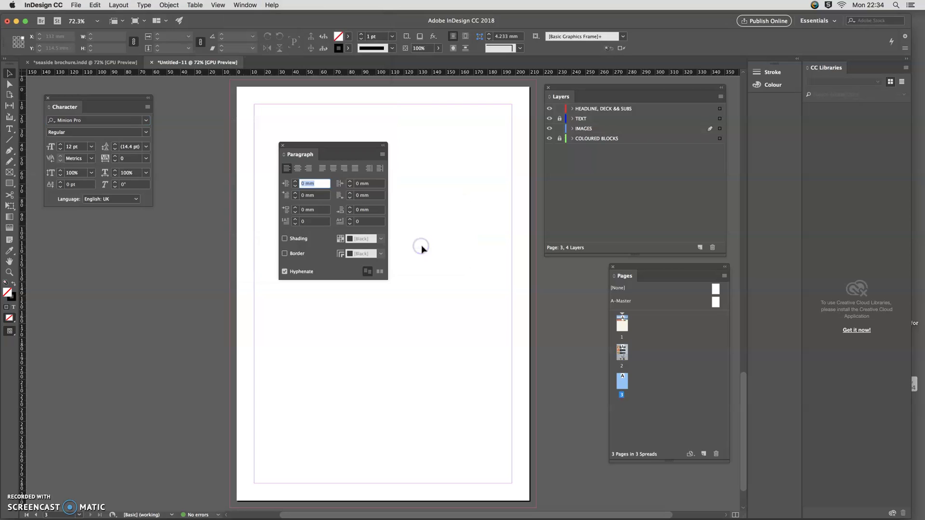
{"action": "left_click", "coordinate": [278, 212]}
{"action": "left_click_drag", "start_coordinate": [337, 144], "coordinate": [105, 228]}
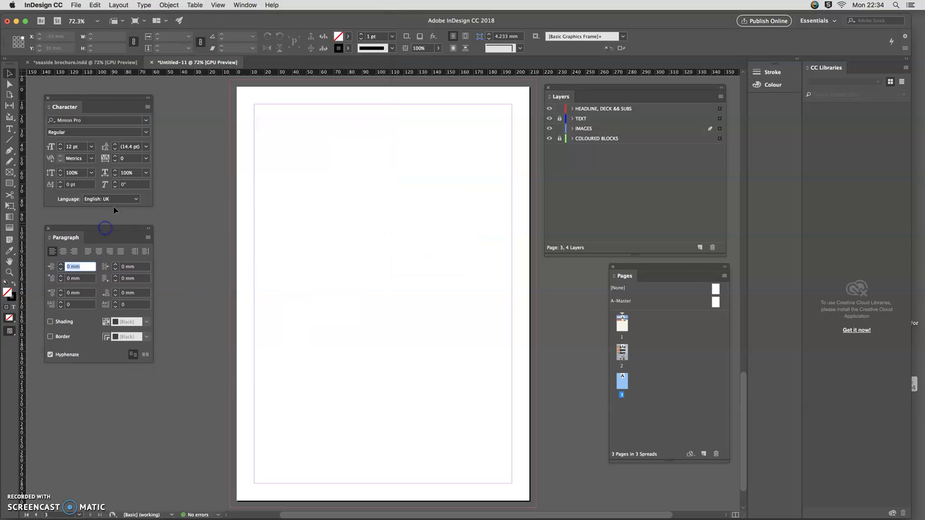
Step: Draw a text frame about 184.6 by 153.5 mm across the upper margins of page 3 and fill it with placeholder text
{"action": "left_click", "coordinate": [10, 130]}
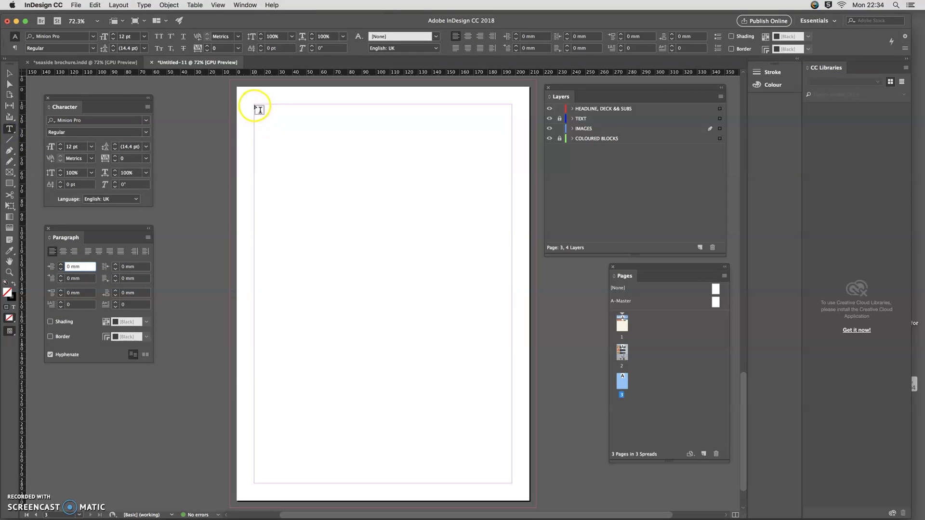
{"action": "left_click_drag", "start_coordinate": [254, 104], "coordinate": [512, 319]}
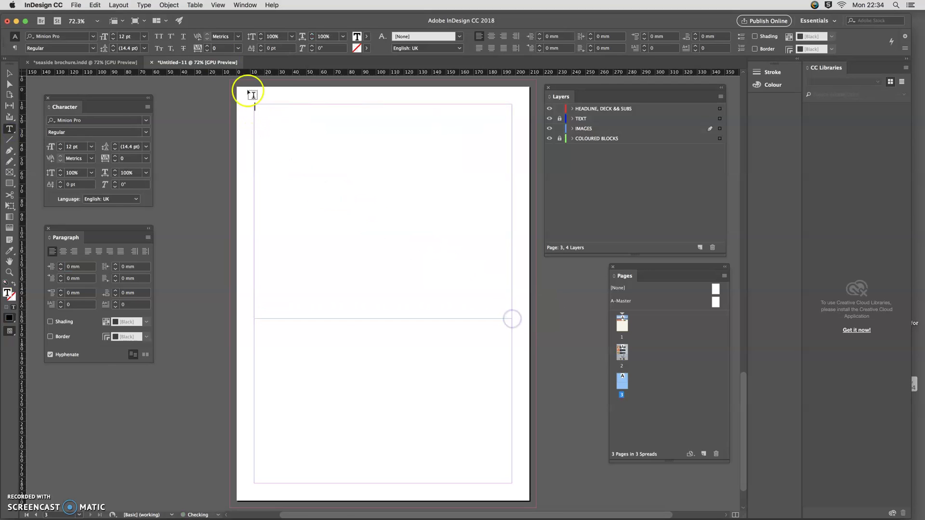
{"action": "left_click", "coordinate": [143, 4]}
{"action": "left_click", "coordinate": [180, 288]}
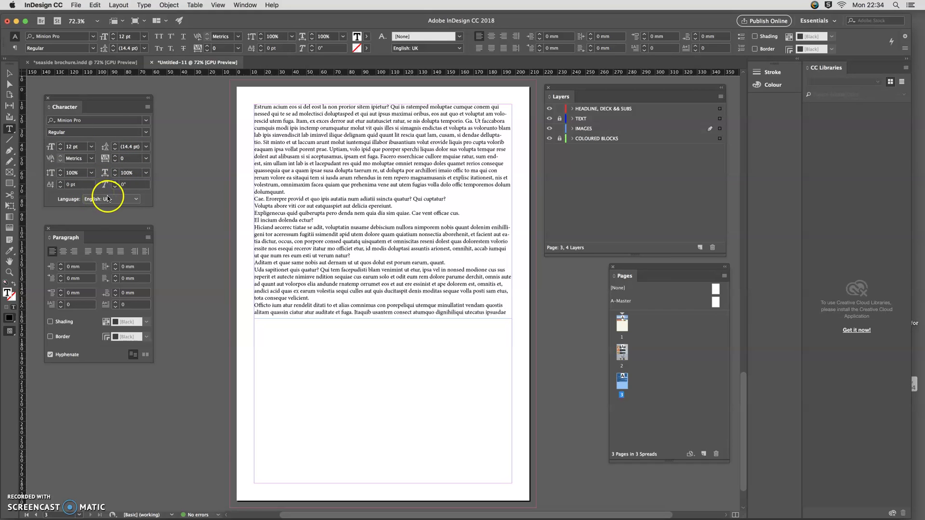
Step: Move the Paragraph panel up slightly so that it lines up closely under the Character panel
{"action": "left_click_drag", "start_coordinate": [89, 229], "coordinate": [87, 224]}
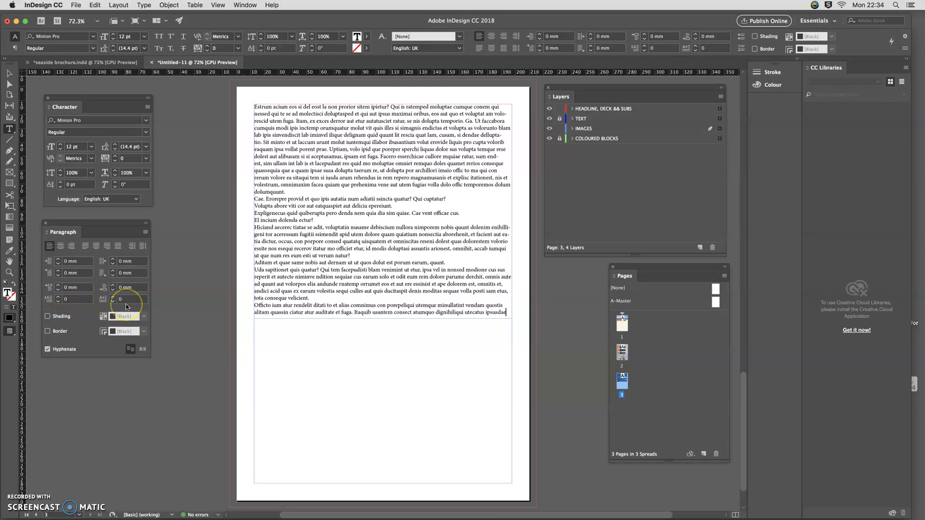
{"action": "left_click_drag", "start_coordinate": [120, 222], "coordinate": [122, 220]}
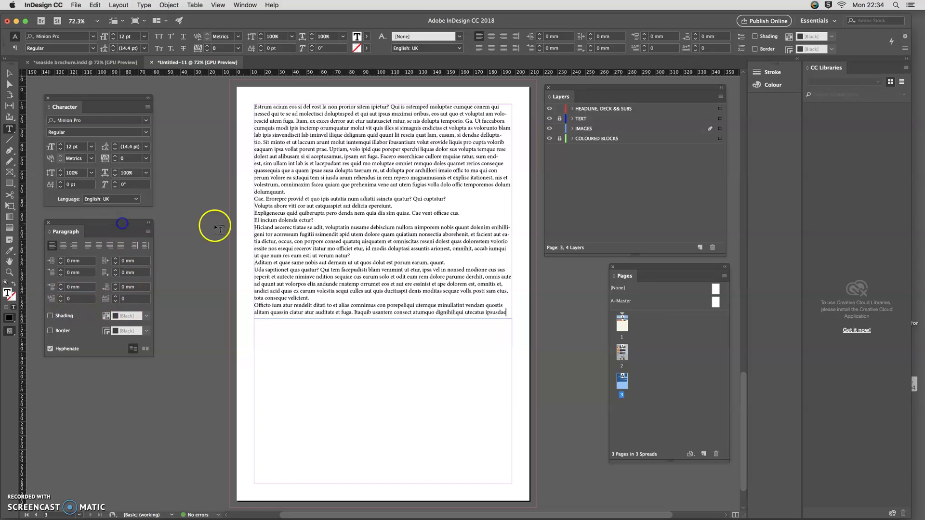
{"action": "left_click", "coordinate": [161, 168]}
{"action": "left_click", "coordinate": [20, 501]}
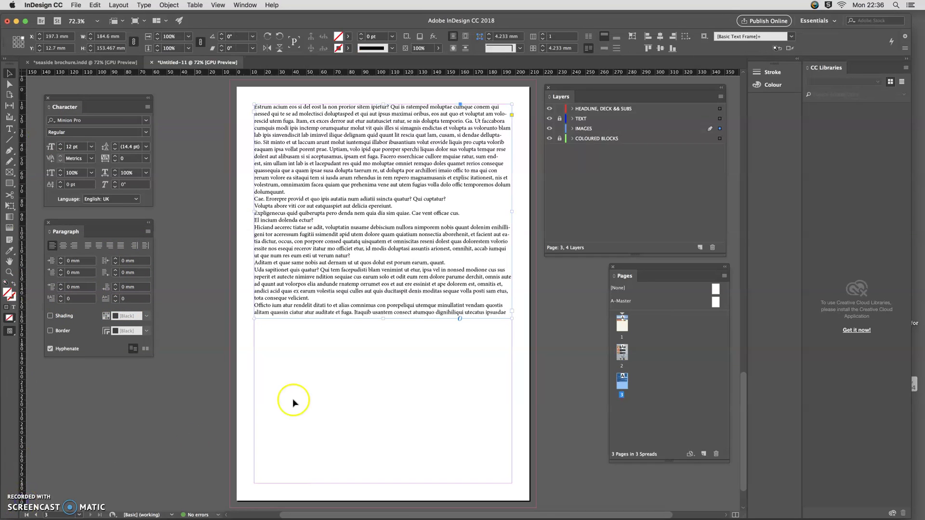
Step: Select the whole text frame, try Geneva as its font, and undo the font change
{"action": "left_click", "coordinate": [294, 400]}
{"action": "left_click", "coordinate": [304, 299]}
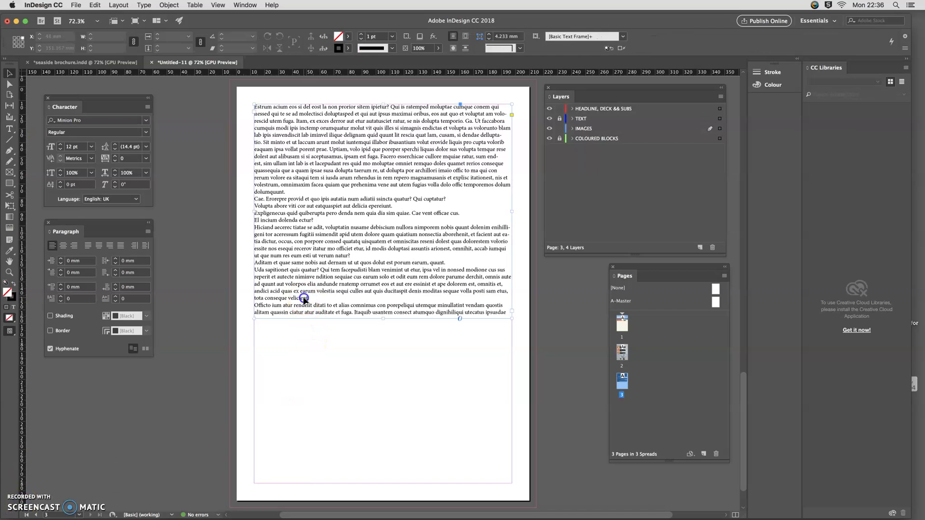
{"action": "left_click", "coordinate": [298, 376]}
{"action": "left_click", "coordinate": [299, 261]}
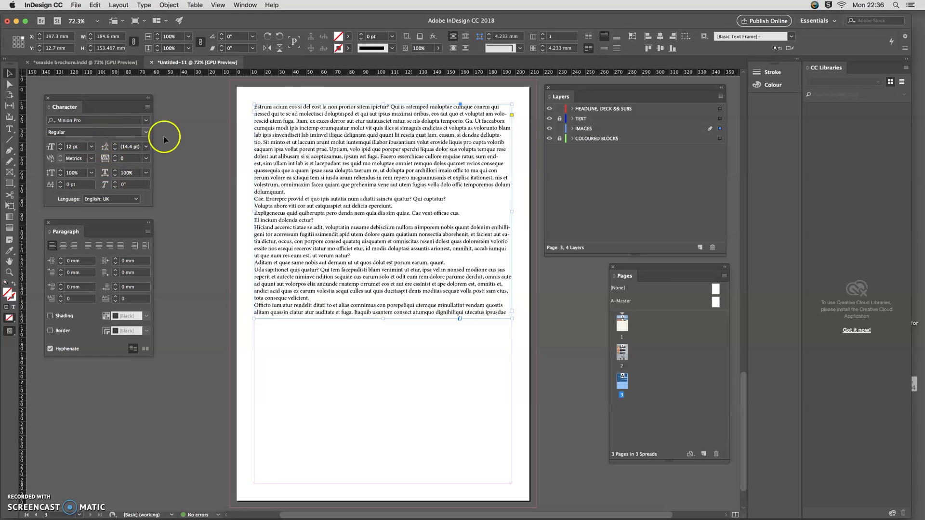
{"action": "left_click", "coordinate": [146, 120]}
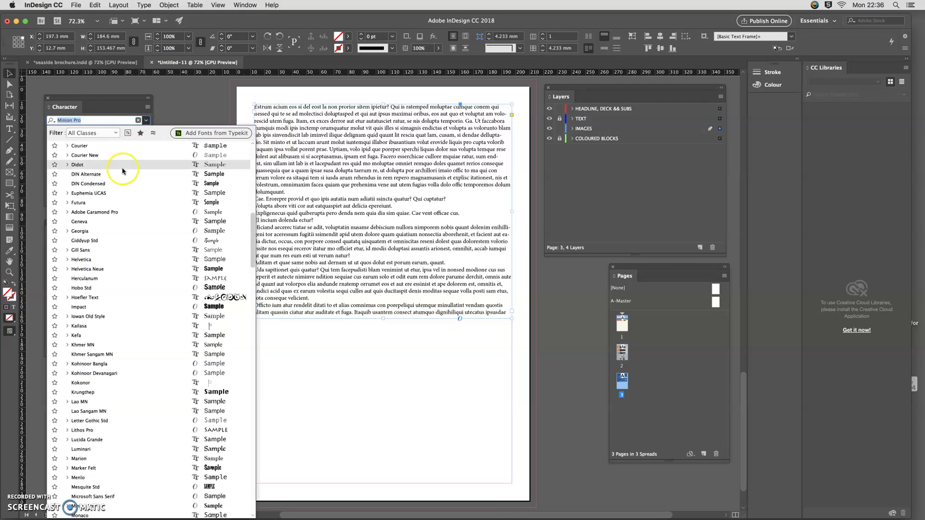
{"action": "left_click", "coordinate": [110, 222]}
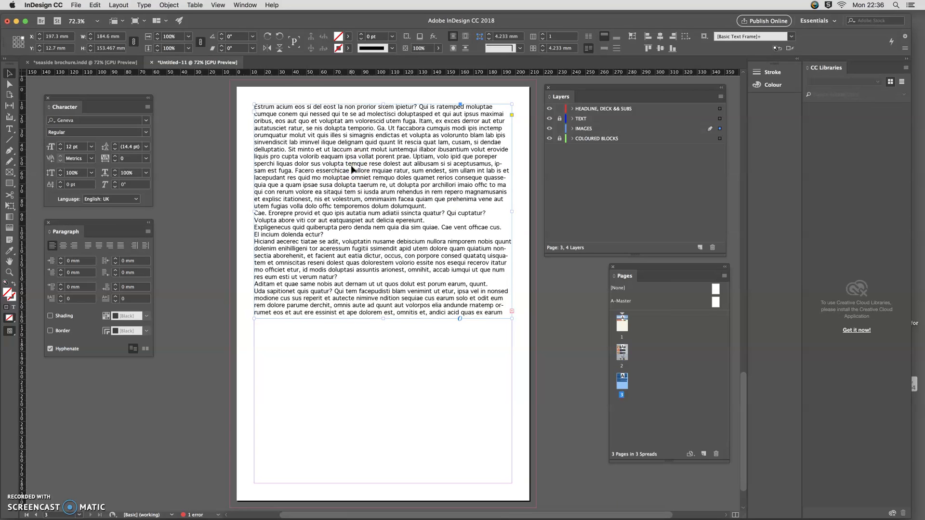
{"action": "key", "text": "super+z"}
{"action": "left_click", "coordinate": [350, 171]}
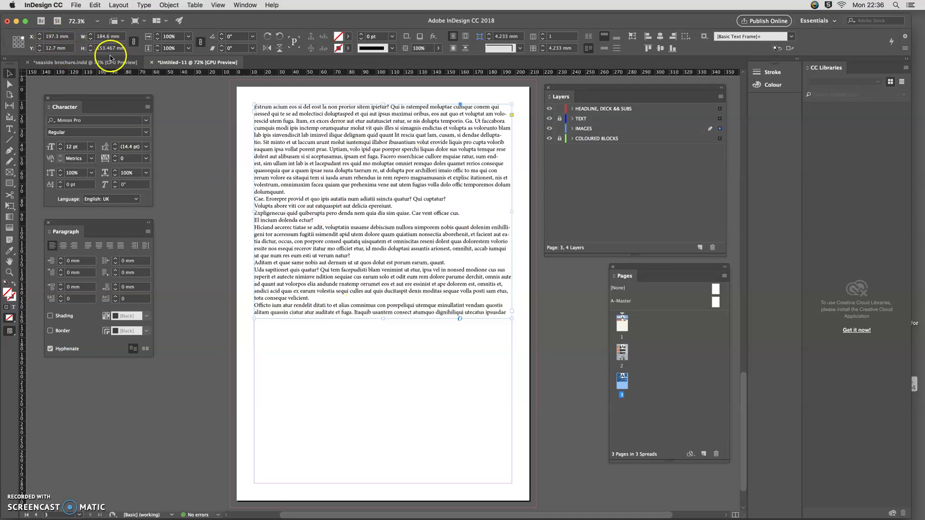
Step: Highlight the four short lines in the middle of the text with the Type tool, and return to the Selection tool
{"action": "left_click", "coordinate": [203, 93]}
{"action": "key", "text": "t"}
{"action": "left_click", "coordinate": [289, 116]}
{"action": "left_click_drag", "start_coordinate": [290, 116], "coordinate": [353, 202]}
{"action": "left_click_drag", "start_coordinate": [255, 199], "coordinate": [384, 216]}
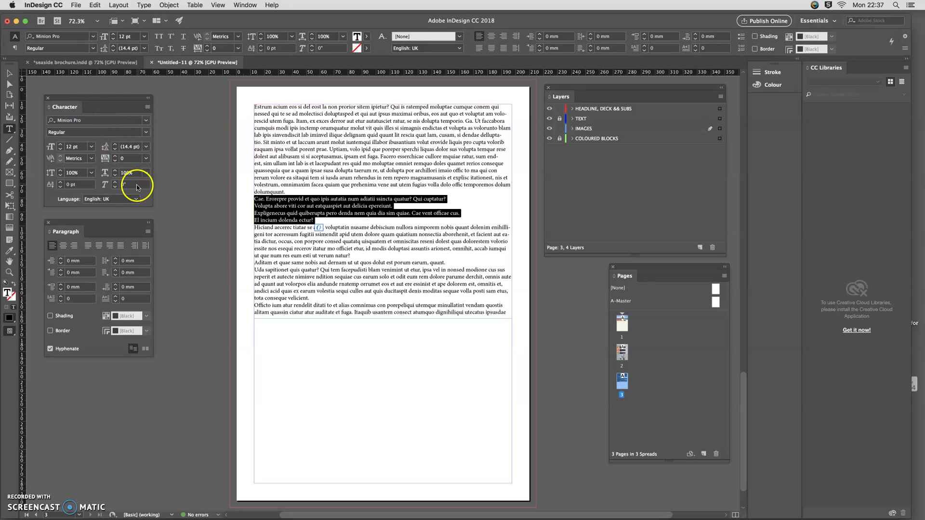
{"action": "left_click", "coordinate": [9, 73]}
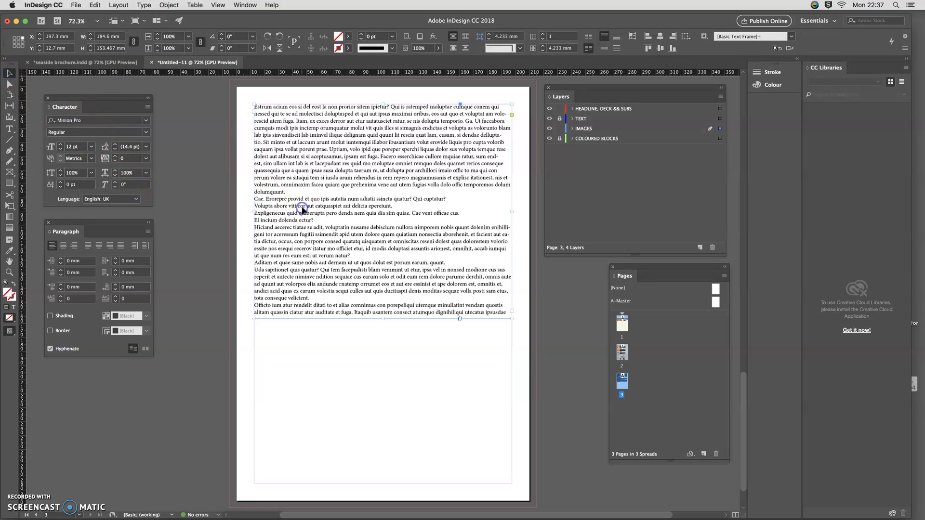
Step: Reposition the Character and Paragraph panels with more space between them and align the frame's text to the left
{"action": "left_click_drag", "start_coordinate": [100, 100], "coordinate": [97, 85]}
{"action": "left_click_drag", "start_coordinate": [106, 223], "coordinate": [136, 240]}
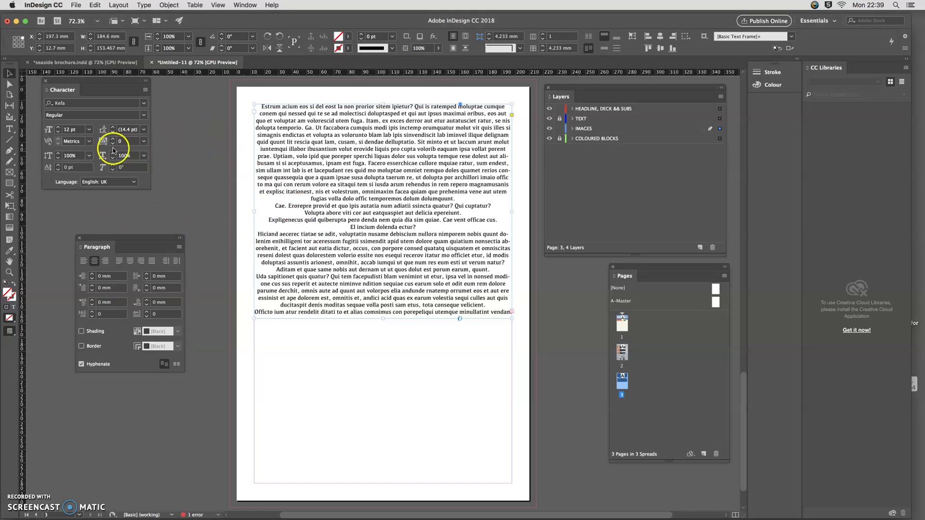
{"action": "left_click", "coordinate": [83, 261]}
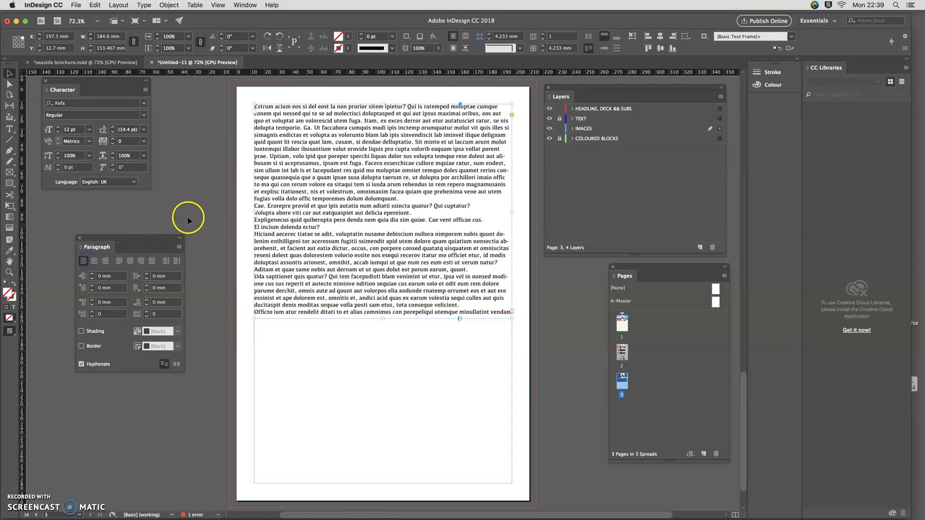
Step: Set the text frame's font to Gill Sans at 14 pt
{"action": "left_click", "coordinate": [145, 104]}
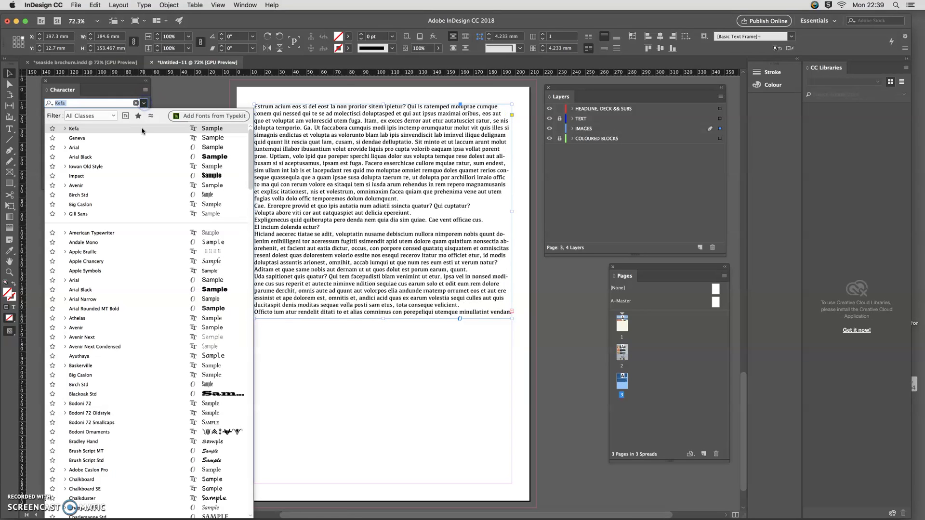
{"action": "left_click", "coordinate": [133, 217]}
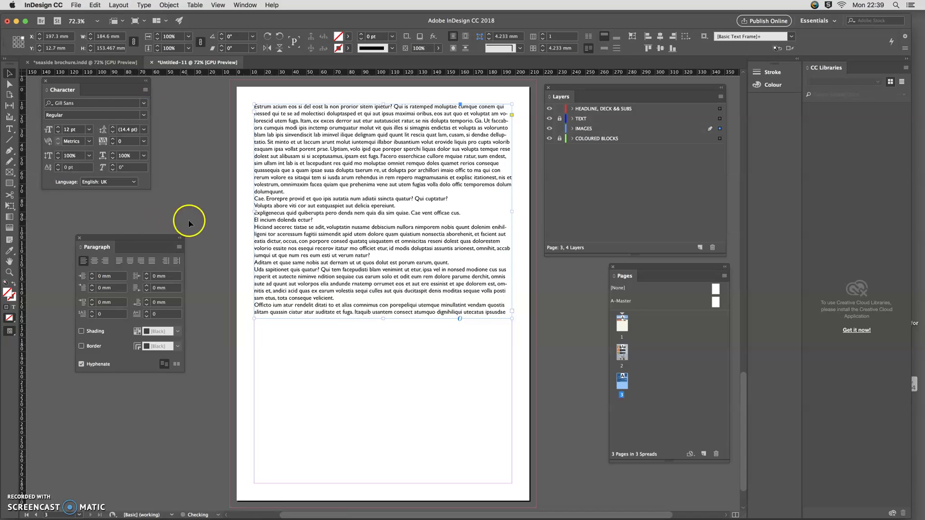
{"action": "left_click", "coordinate": [89, 129]}
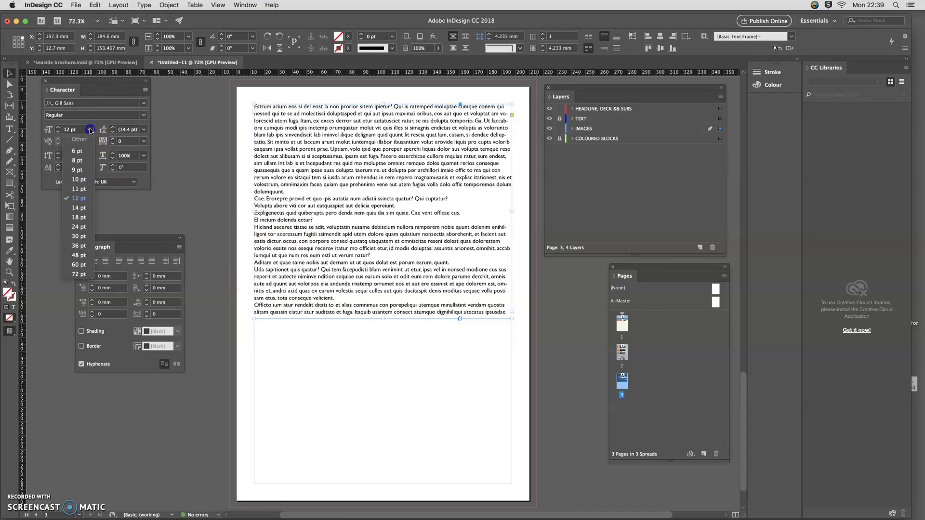
{"action": "left_click", "coordinate": [80, 210]}
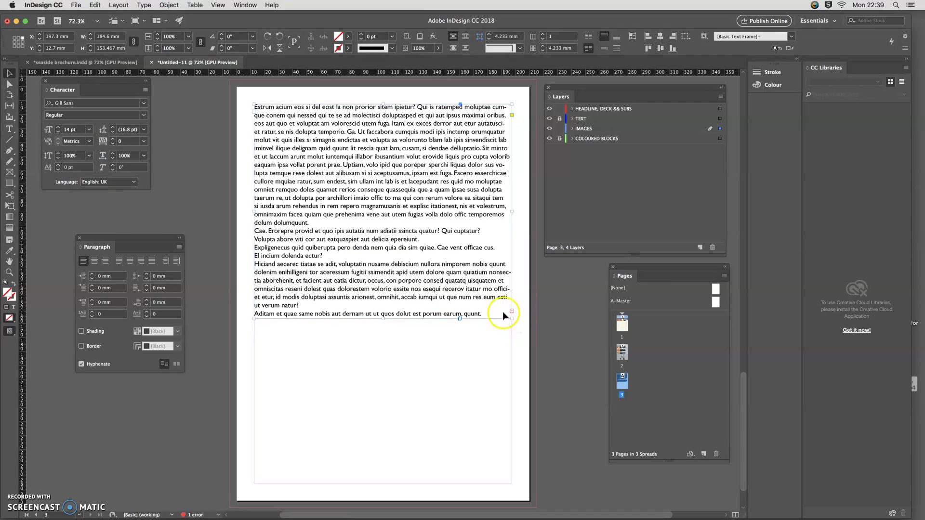
Step: Shorten the text frame to about 148.5 mm high, and rearrange the panels with Paragraph above Character
{"action": "mouse_move", "coordinate": [383, 318]}
{"action": "left_mouse_down"}
{"action": "mouse_move", "coordinate": [384, 416]}
{"action": "mouse_move", "coordinate": [385, 317]}
{"action": "left_mouse_up"}
{"action": "left_click", "coordinate": [359, 227]}
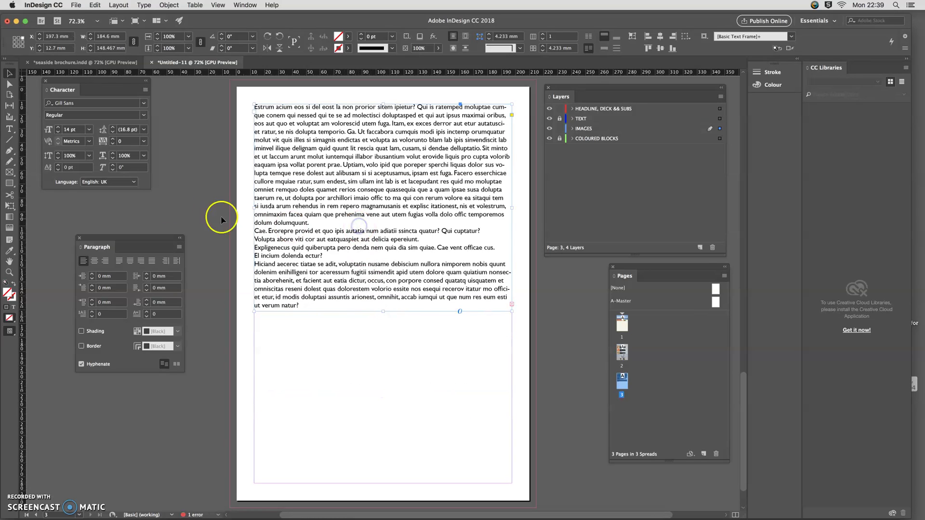
{"action": "left_click_drag", "start_coordinate": [87, 80], "coordinate": [107, 403]}
{"action": "left_click_drag", "start_coordinate": [124, 244], "coordinate": [103, 97]}
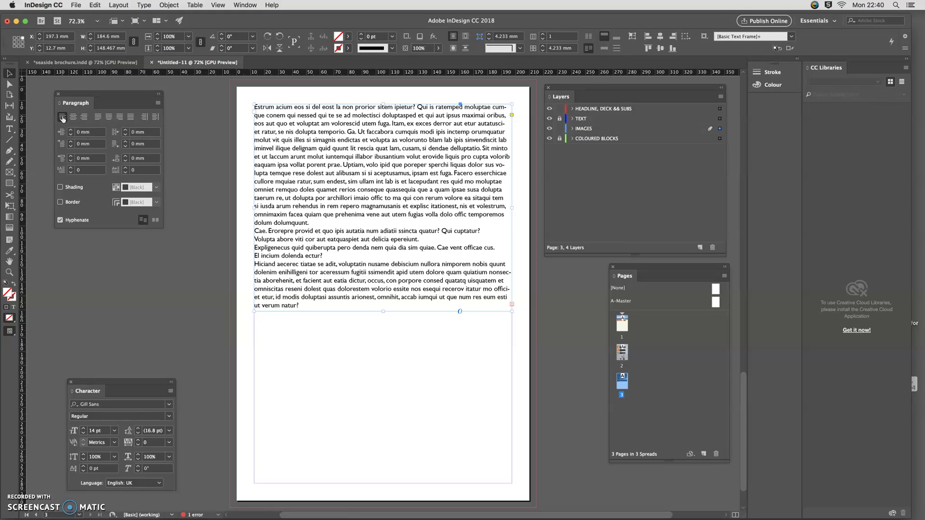
Step: Align the frame's text to the right, and preview colour enhance.png and paragraph.jpg in Adobe Bridge
{"action": "left_click", "coordinate": [85, 118]}
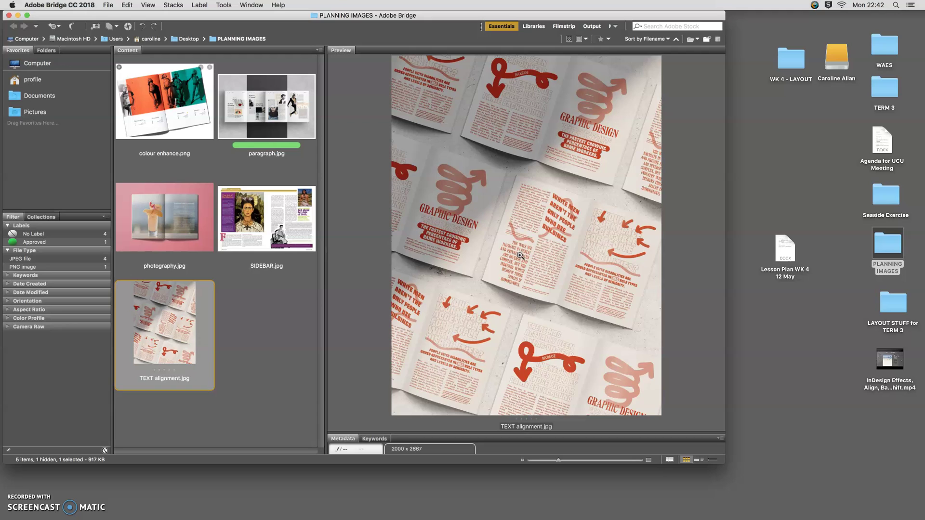
{"action": "left_click", "coordinate": [197, 117]}
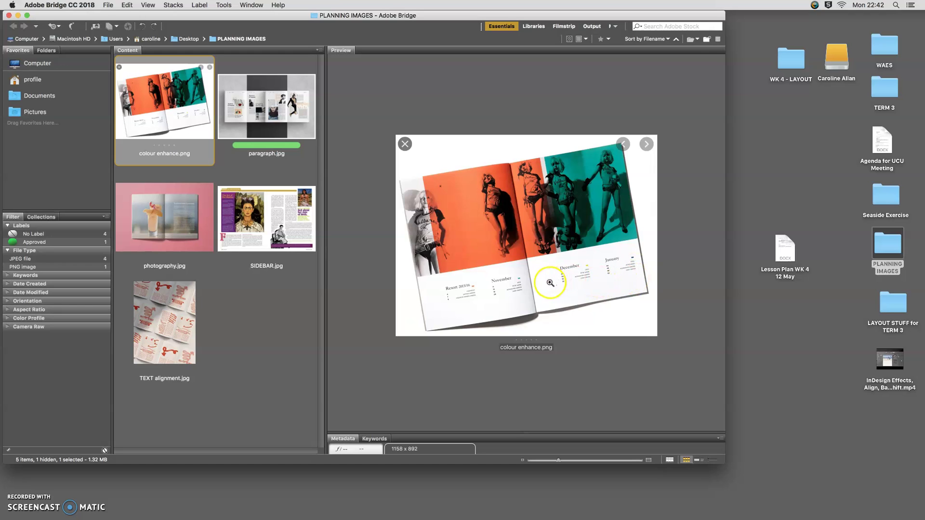
{"action": "left_click", "coordinate": [271, 155]}
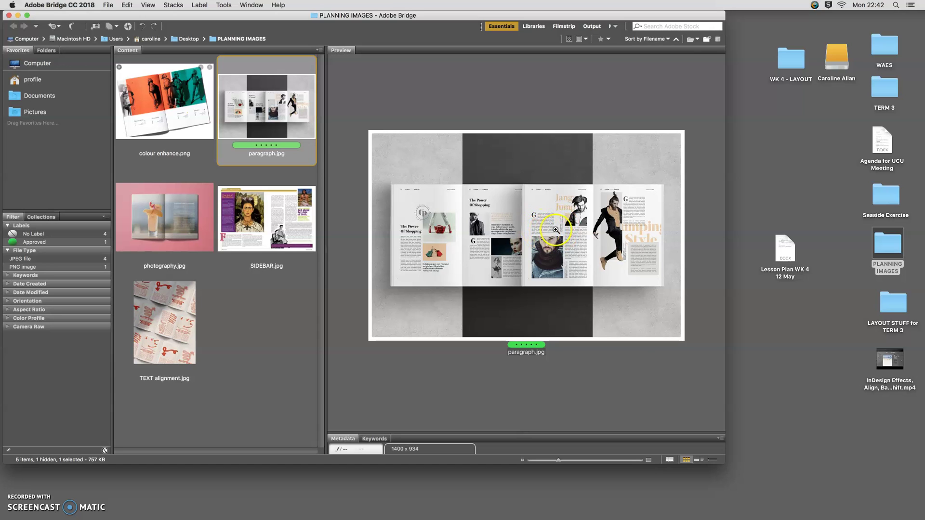
Step: Switch back to the InDesign document and centre the frame's text
{"action": "mouse_move", "coordinate": [147, 515]}
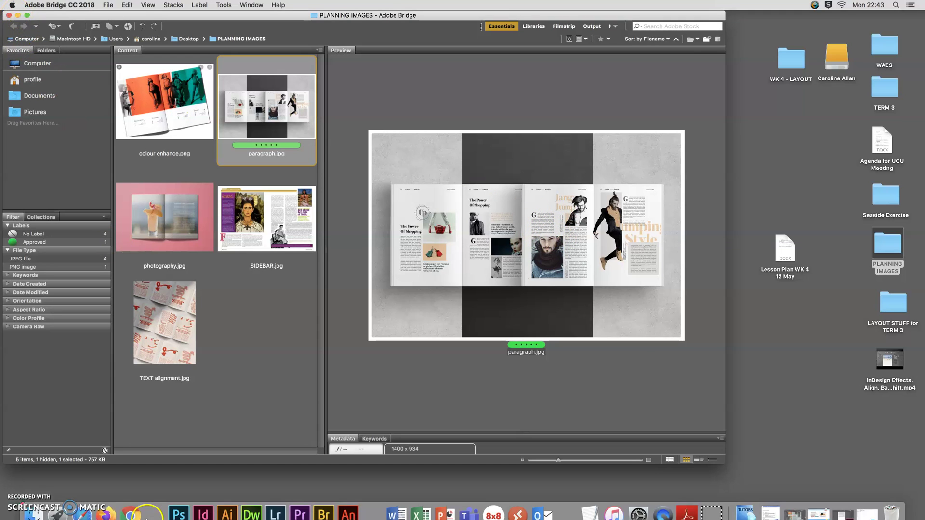
{"action": "left_click", "coordinate": [202, 514]}
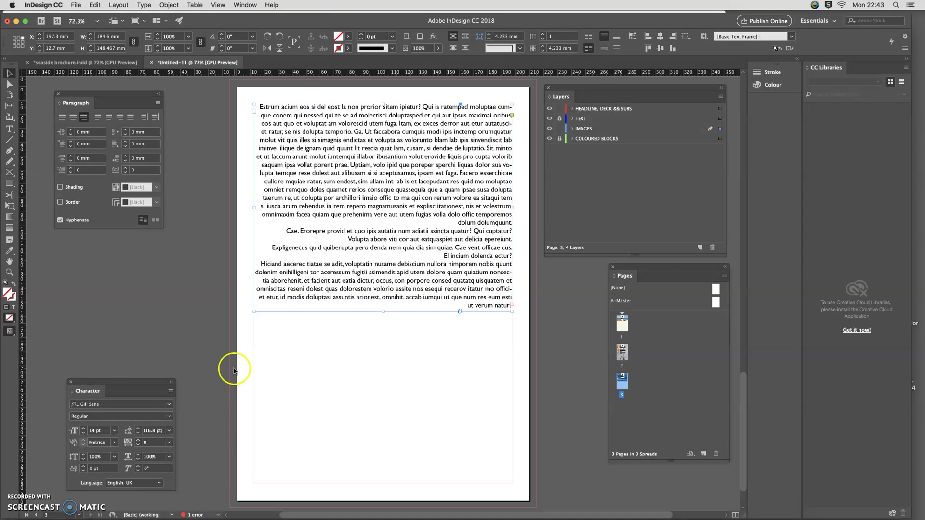
{"action": "left_click", "coordinate": [73, 118]}
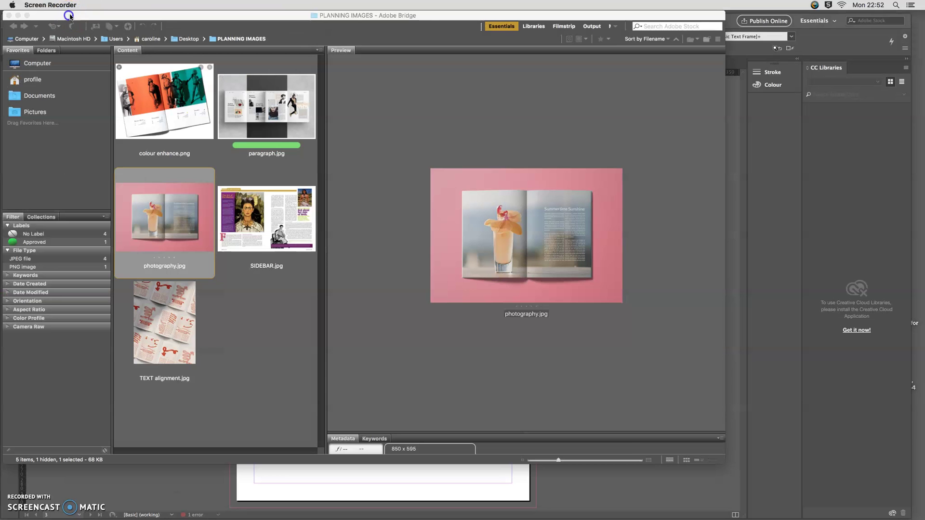
Step: In Adobe Bridge, magnify the text area of the photography.jpg spread, close the magnifier and preview SIDEBAR.jpg
{"action": "mouse_move", "coordinate": [82, 14]}
{"action": "left_mouse_down"}
{"action": "mouse_move", "coordinate": [94, 21]}
{"action": "mouse_move", "coordinate": [70, 21]}
{"action": "mouse_move", "coordinate": [100, 22]}
{"action": "mouse_move", "coordinate": [91, 19]}
{"action": "left_mouse_up"}
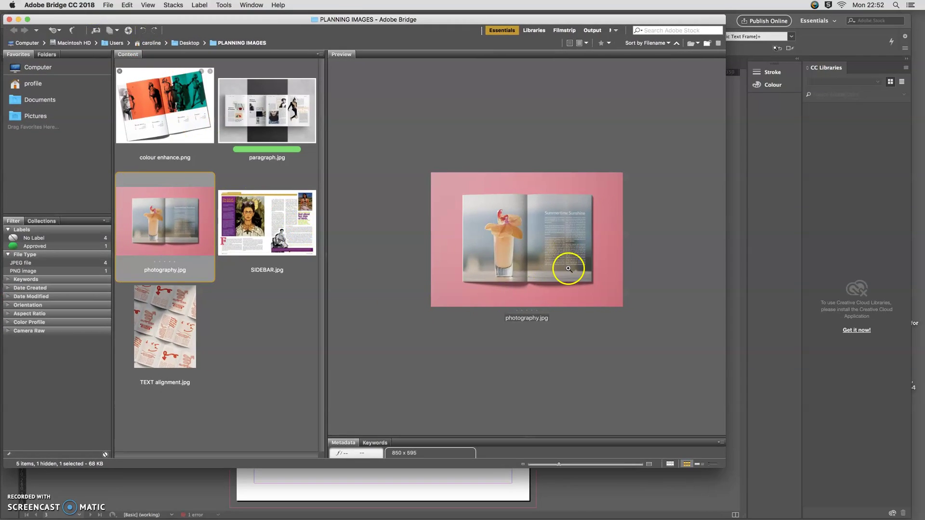
{"action": "left_click", "coordinate": [557, 247]}
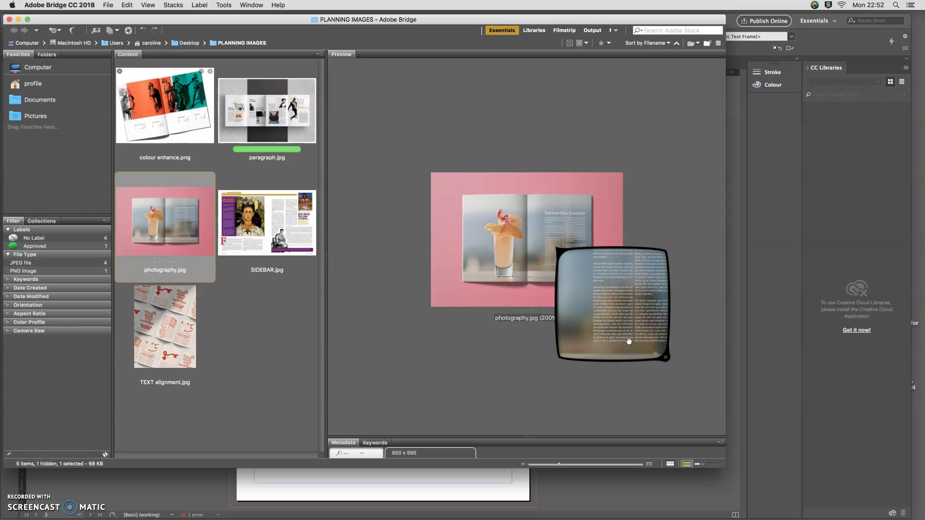
{"action": "left_click", "coordinate": [691, 326]}
{"action": "left_click", "coordinate": [274, 215]}
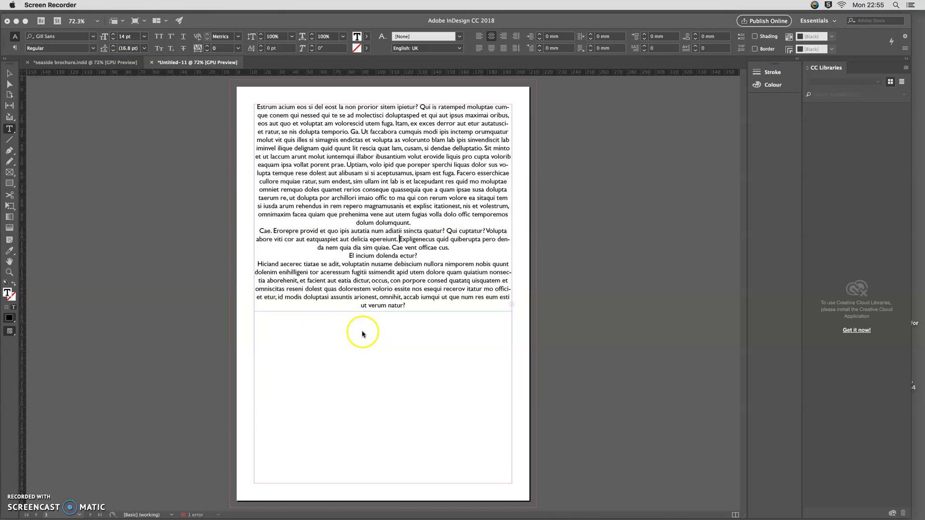
Step: Back in InDesign, remove the paragraph breaks before "El incium dolenda ectur?" and "Aditam et quae" so each runs on from the preceding text
{"action": "left_click", "coordinate": [362, 332]}
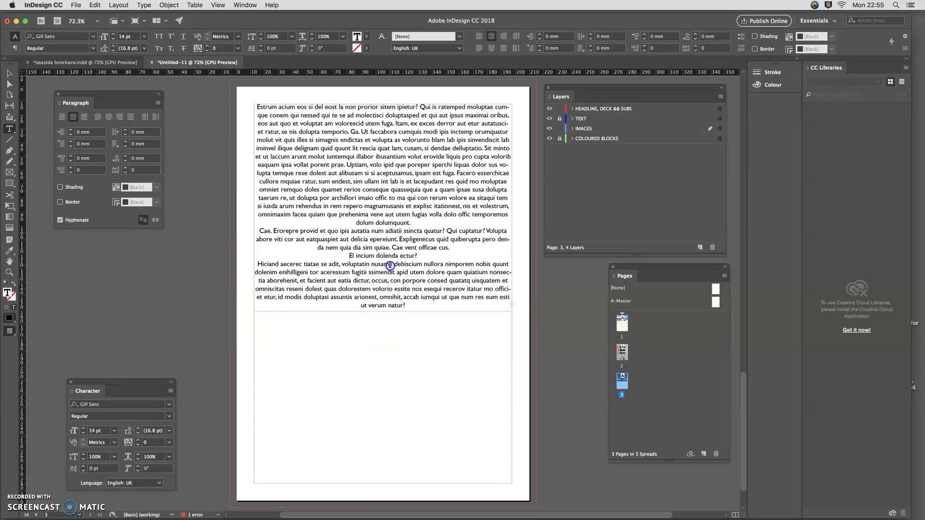
{"action": "left_click", "coordinate": [317, 248]}
{"action": "left_click", "coordinate": [350, 257]}
{"action": "key", "text": "BackSpace"}
{"action": "type", "text": "."}
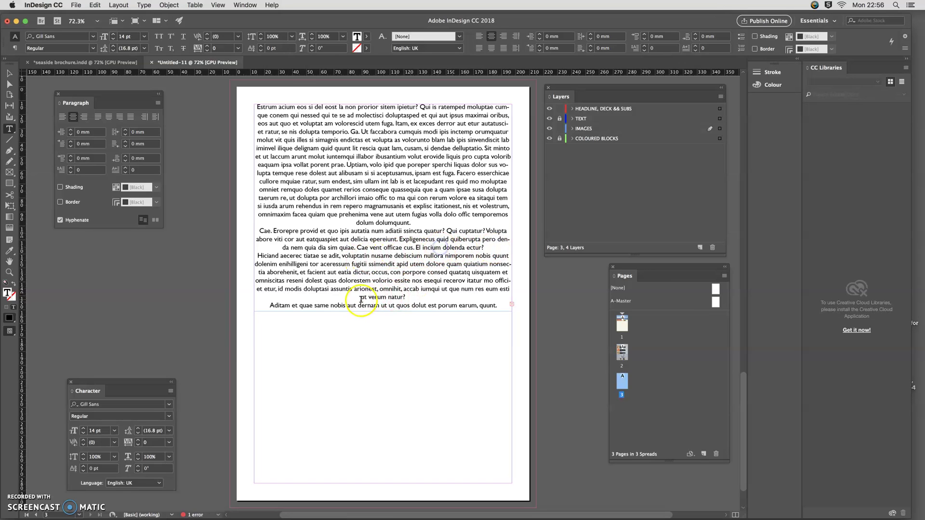
{"action": "left_click", "coordinate": [269, 306]}
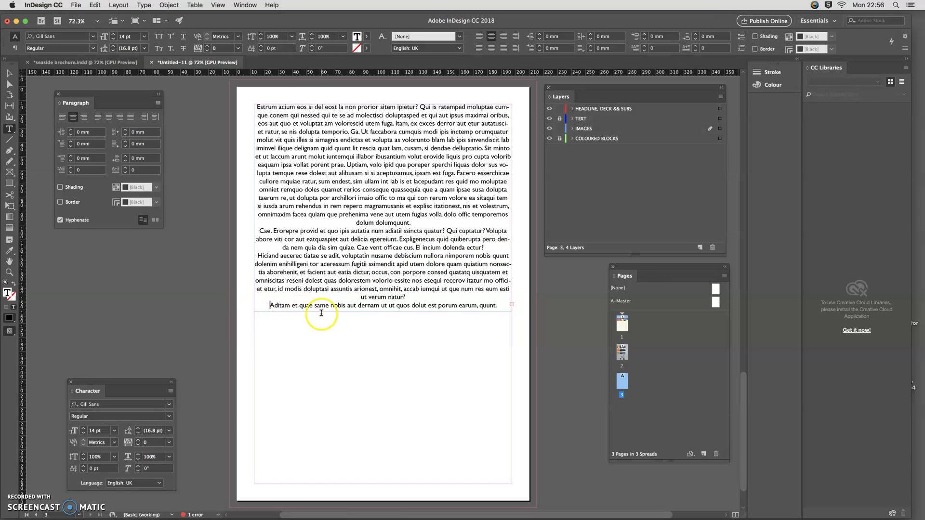
{"action": "key", "text": "BackSpace"}
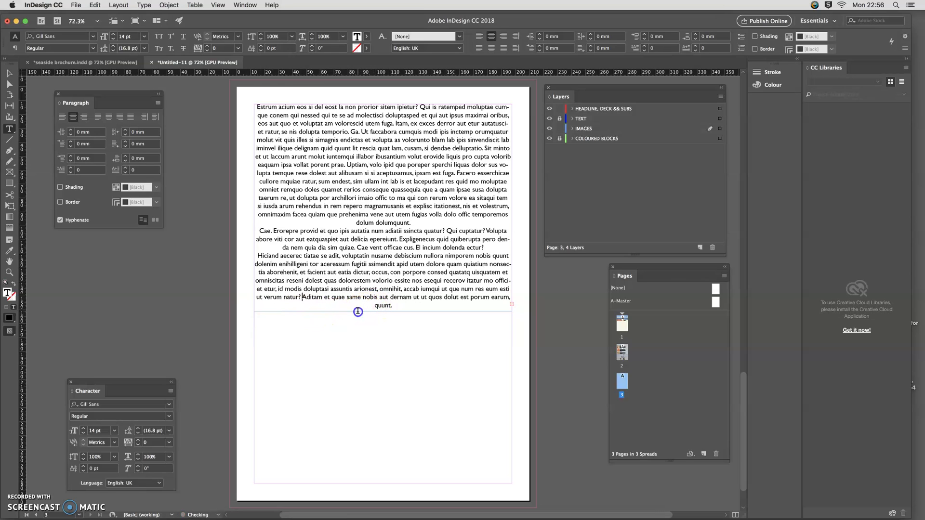
Step: Select the text frame and try its different justification options, settling on justified with the last line aligned left
{"action": "left_click", "coordinate": [9, 74]}
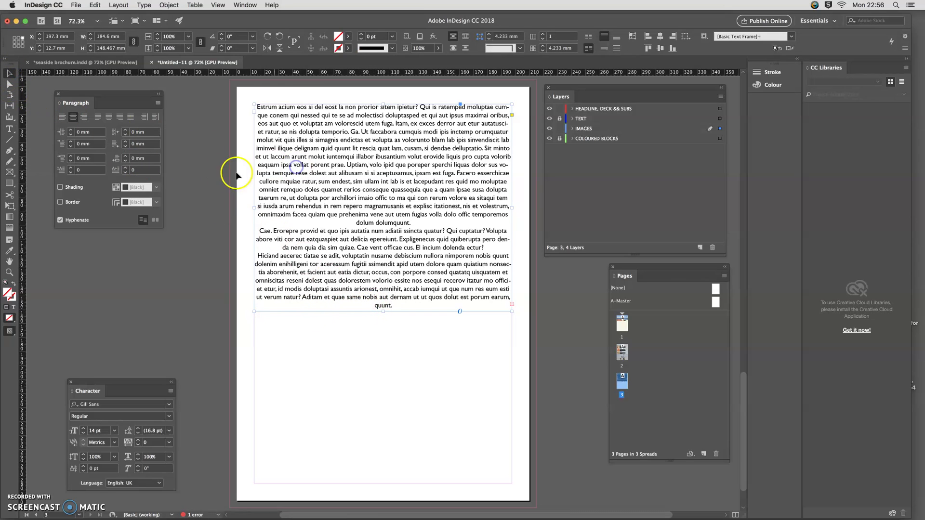
{"action": "left_click", "coordinate": [130, 117]}
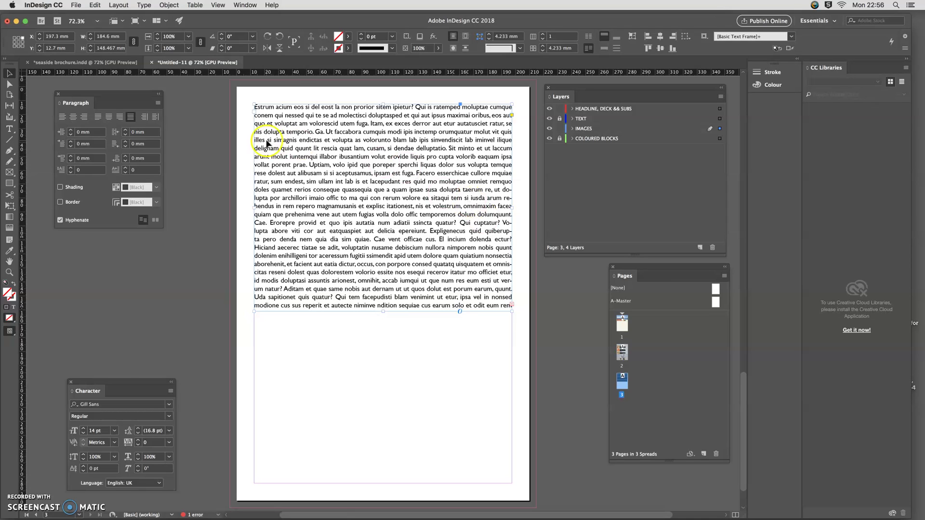
{"action": "left_click", "coordinate": [108, 117]}
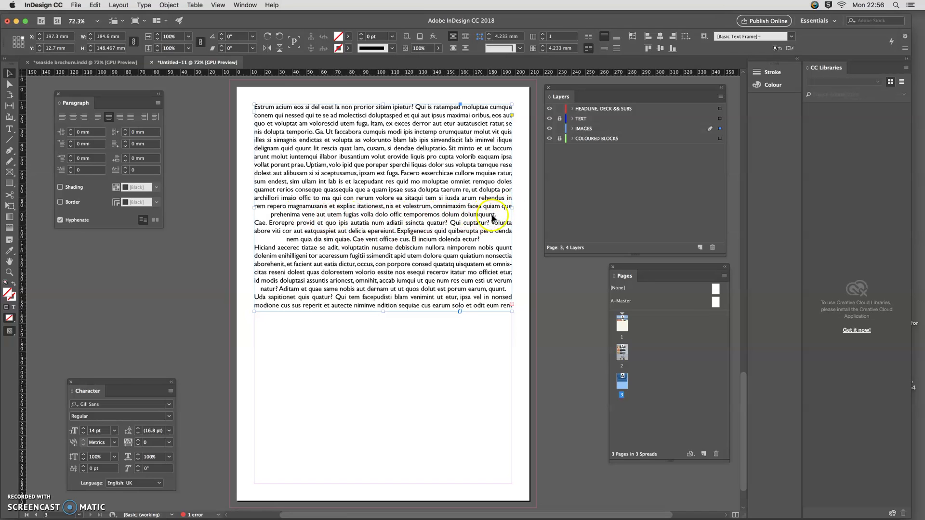
{"action": "left_click", "coordinate": [96, 117]}
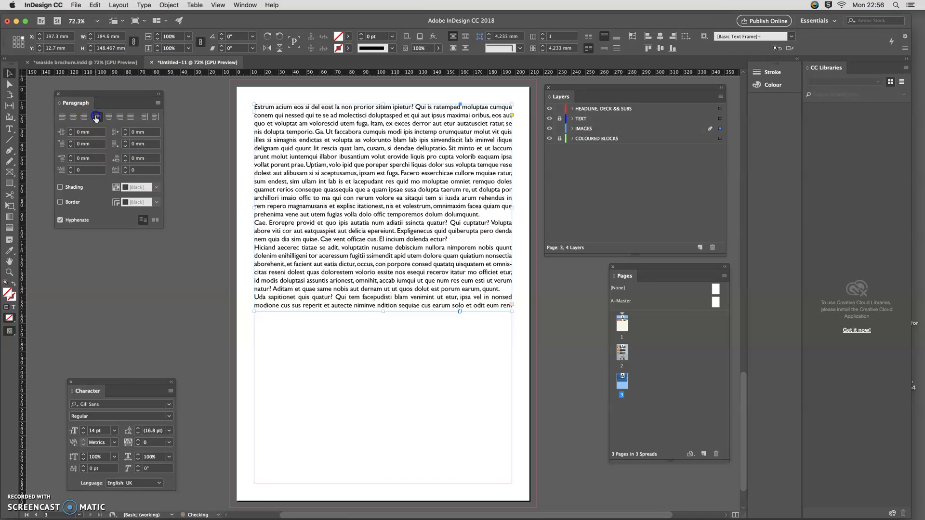
{"action": "left_click", "coordinate": [120, 117]}
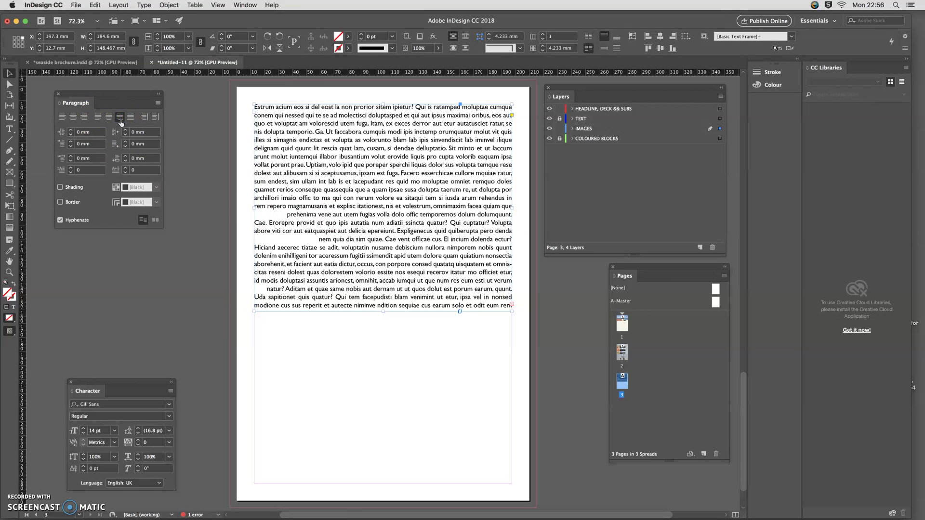
{"action": "left_click", "coordinate": [98, 117]}
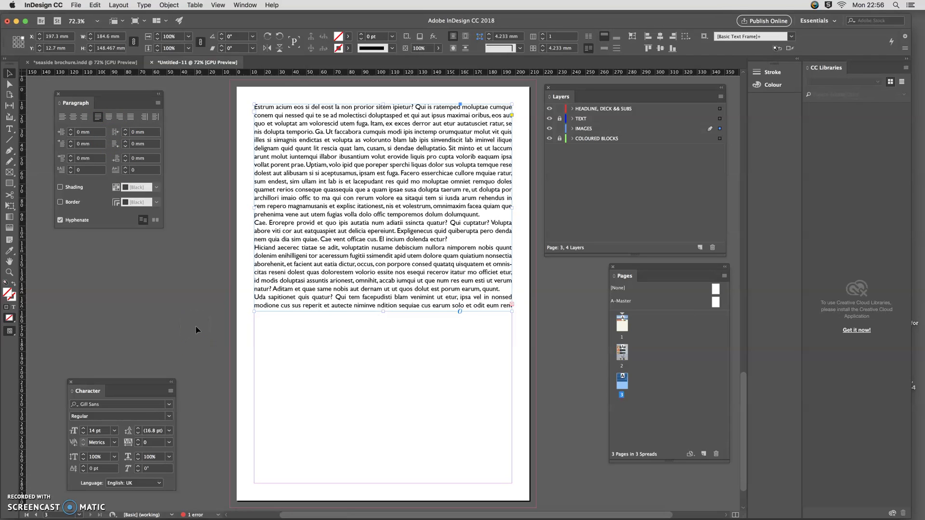
{"action": "left_click", "coordinate": [155, 117]}
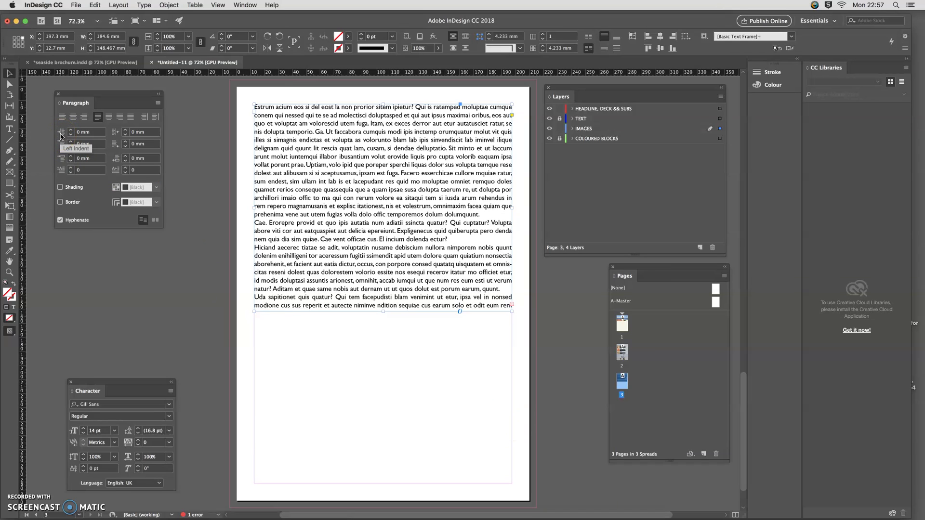
Step: Set the left indent of the whole frame's text to 11 mm
{"action": "left_click", "coordinate": [285, 170]}
{"action": "left_click", "coordinate": [71, 130]}
{"action": "left_click", "coordinate": [71, 130]}
{"action": "left_click", "coordinate": [71, 130]}
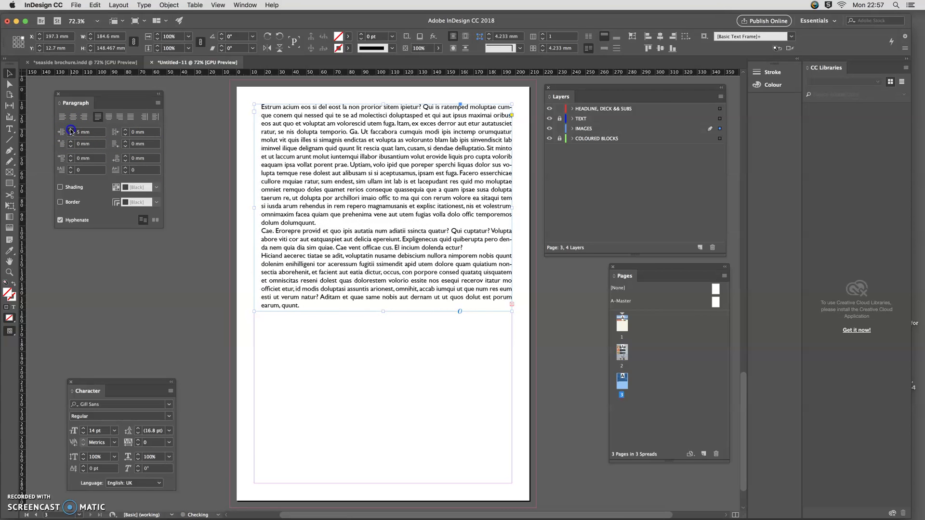
{"action": "left_click", "coordinate": [71, 130]}
{"action": "left_click", "coordinate": [70, 130]}
{"action": "left_click", "coordinate": [71, 130]}
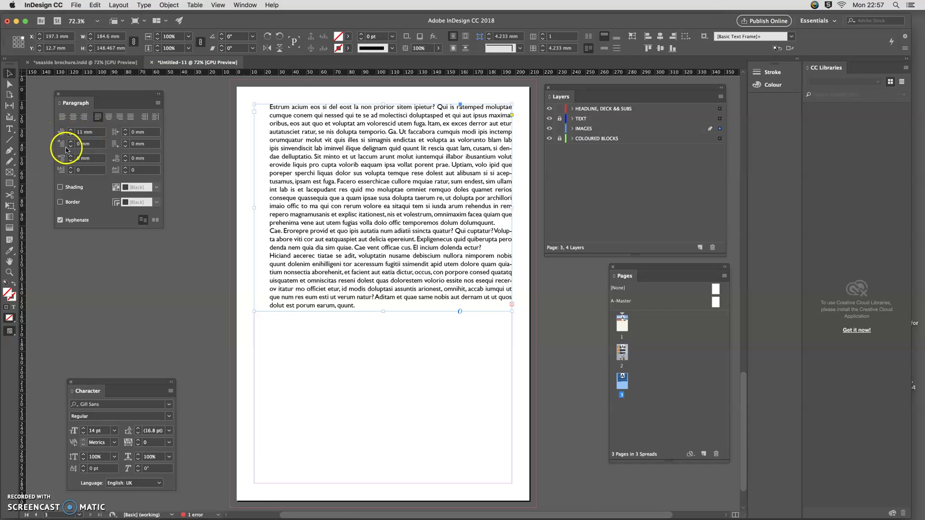
Step: Set the right indent of the whole frame's text to 11 mm
{"action": "left_click", "coordinate": [125, 130]}
{"action": "left_click", "coordinate": [125, 130]}
{"action": "left_click", "coordinate": [125, 130]}
{"action": "left_click", "coordinate": [125, 129]}
{"action": "left_click", "coordinate": [125, 129]}
{"action": "left_click", "coordinate": [125, 130]}
{"action": "left_click", "coordinate": [125, 130]}
{"action": "left_click", "coordinate": [125, 130]}
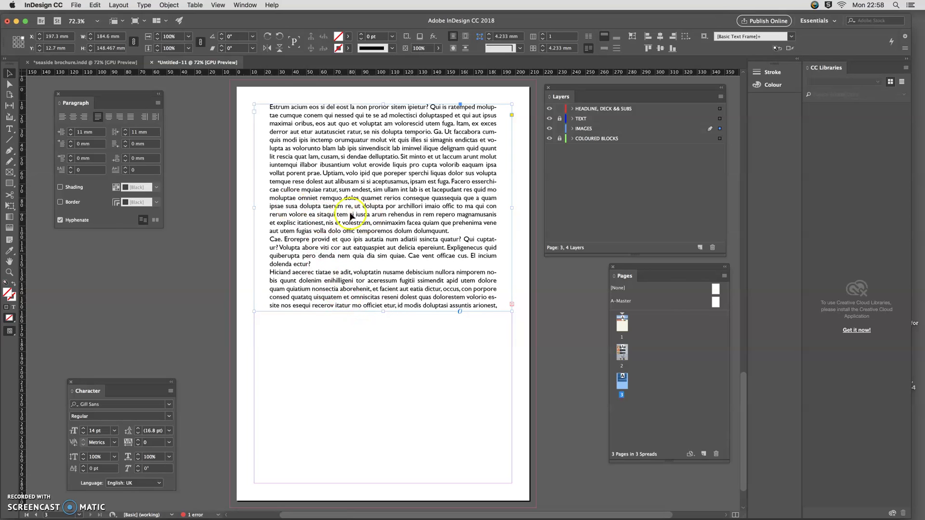
Step: Reset the right and left indents of the frame's text to 0 mm
{"action": "key", "text": "Down"}
{"action": "key", "text": "Down"}
{"action": "key", "text": "Down"}
{"action": "key", "text": "Down"}
{"action": "key", "text": "Down"}
{"action": "key", "text": "Down"}
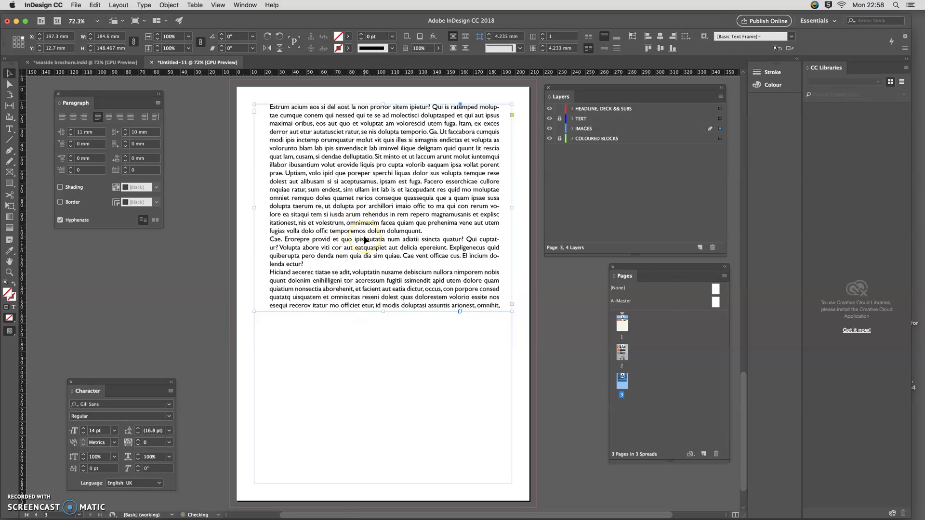
{"action": "key", "text": "Down"}
{"action": "key", "text": "Down"}
{"action": "key", "text": "Down"}
{"action": "key", "text": "Down"}
{"action": "key", "text": "Down"}
{"action": "key", "text": "shift+Tab"}
{"action": "key", "text": "Down"}
{"action": "key", "text": "Down"}
{"action": "key", "text": "Down"}
{"action": "key", "text": "Down"}
{"action": "key", "text": "Down"}
{"action": "key", "text": "Down"}
{"action": "key", "text": "Down"}
{"action": "key", "text": "Down"}
{"action": "key", "text": "Down"}
{"action": "key", "text": "Down"}
{"action": "key", "text": "Down"}
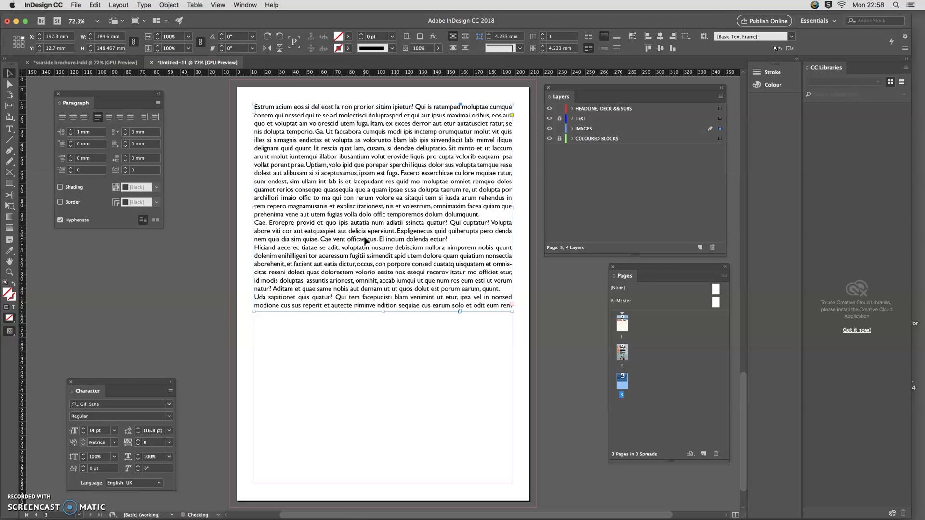
Step: Place the text cursor in the "Cae. Erorepre provid" paragraph and set only that paragraph's left indent to 10 mm
{"action": "left_click", "coordinate": [381, 249]}
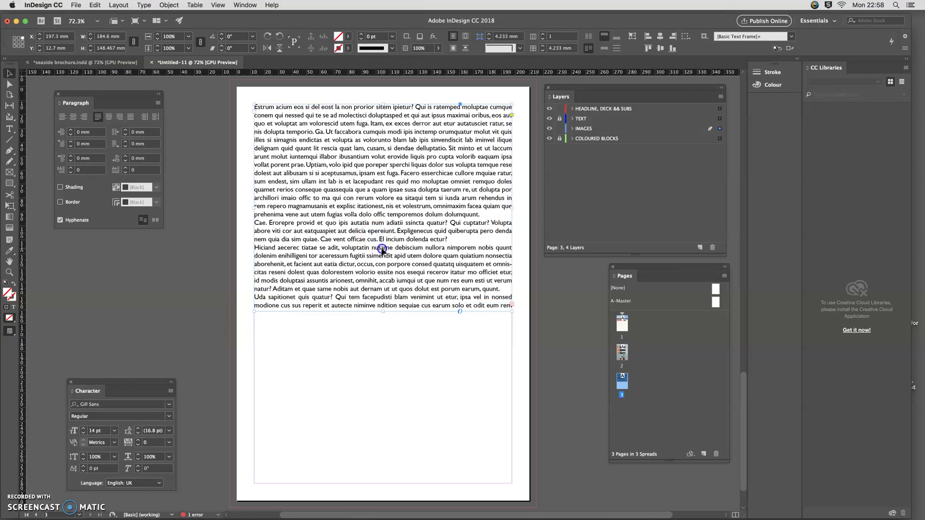
{"action": "double_click", "coordinate": [378, 231]}
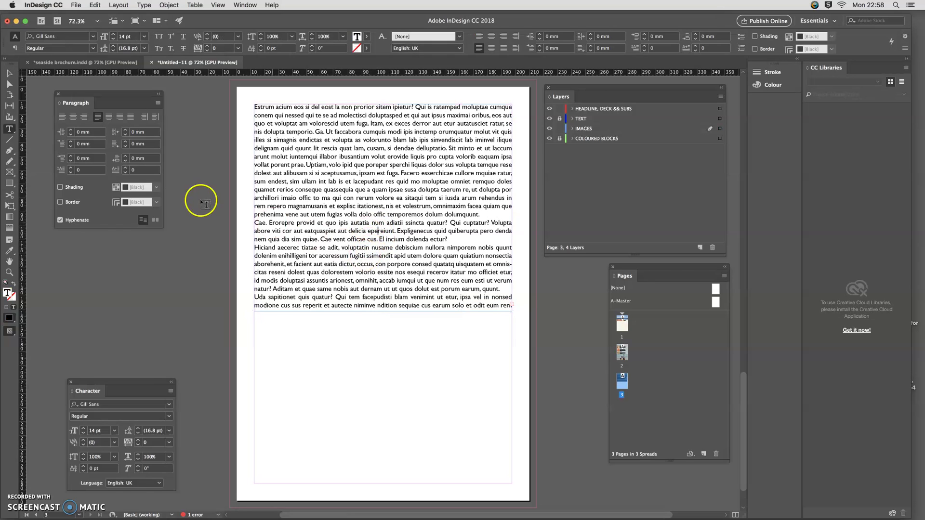
{"action": "left_click", "coordinate": [71, 132]}
{"action": "left_click", "coordinate": [71, 132]}
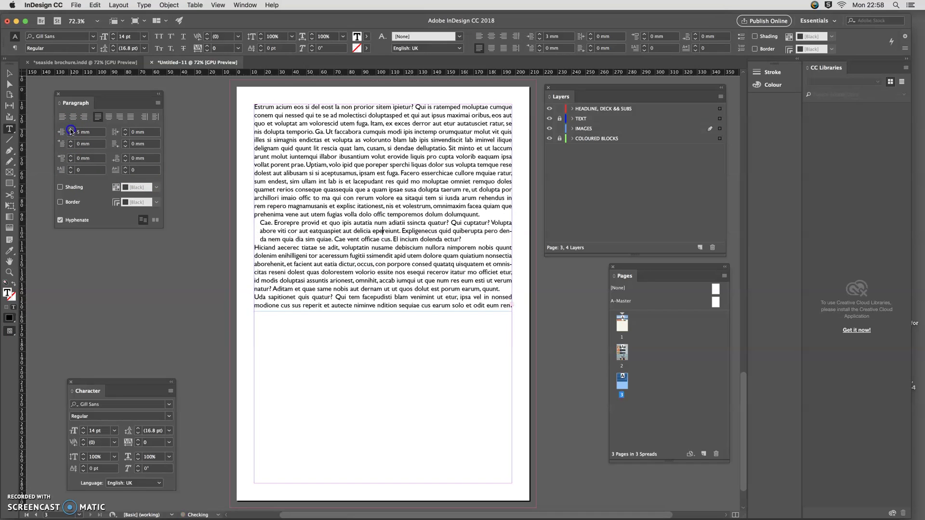
Step: Set the "Cae. Erorepre provid" paragraph's right indent to 15 mm and its left indent to 13 mm
{"action": "left_click", "coordinate": [125, 131]}
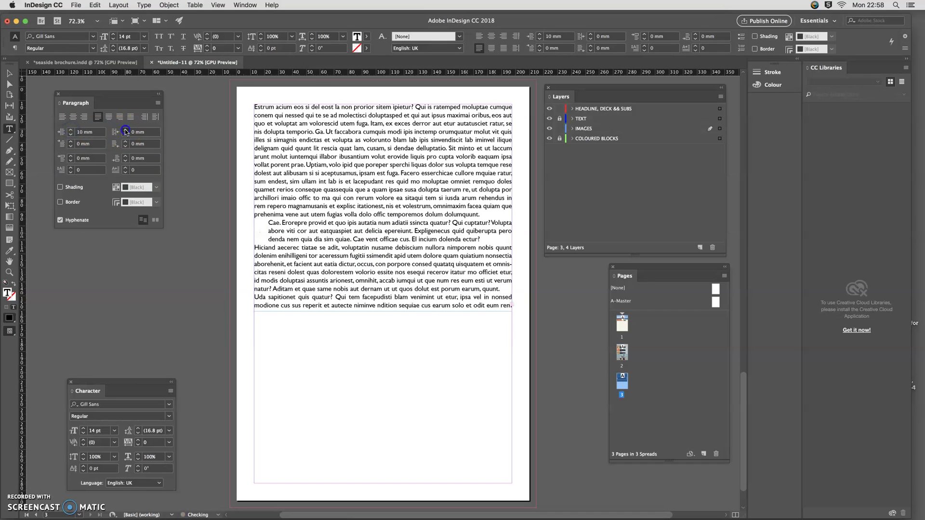
{"action": "left_click", "coordinate": [126, 131]}
{"action": "left_click", "coordinate": [126, 131]}
{"action": "left_click", "coordinate": [125, 130]}
{"action": "left_click", "coordinate": [125, 131]}
{"action": "left_click", "coordinate": [71, 130]}
{"action": "left_click", "coordinate": [71, 130]}
{"action": "left_click", "coordinate": [70, 130]}
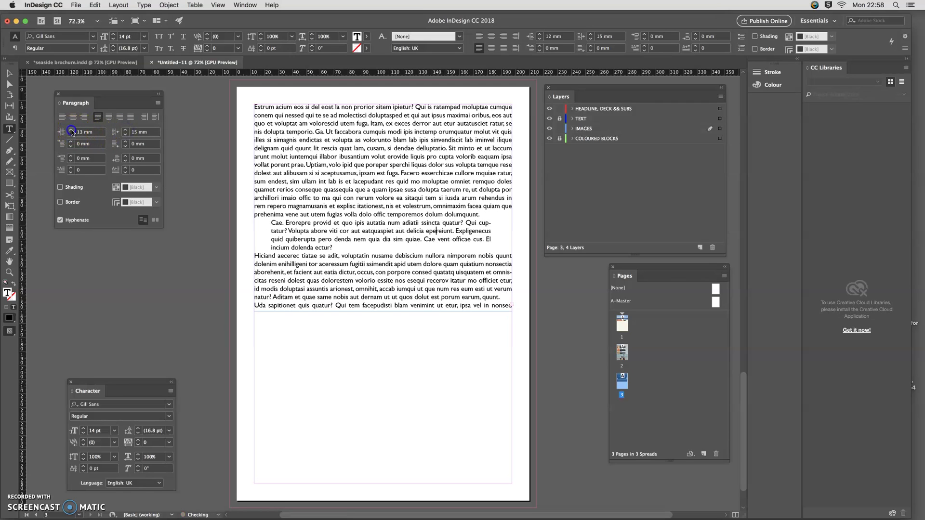
Step: Enclose the indented paragraph in quotation marks, before "Cae." and after "dolenda ectur?"
{"action": "left_click", "coordinate": [272, 223]}
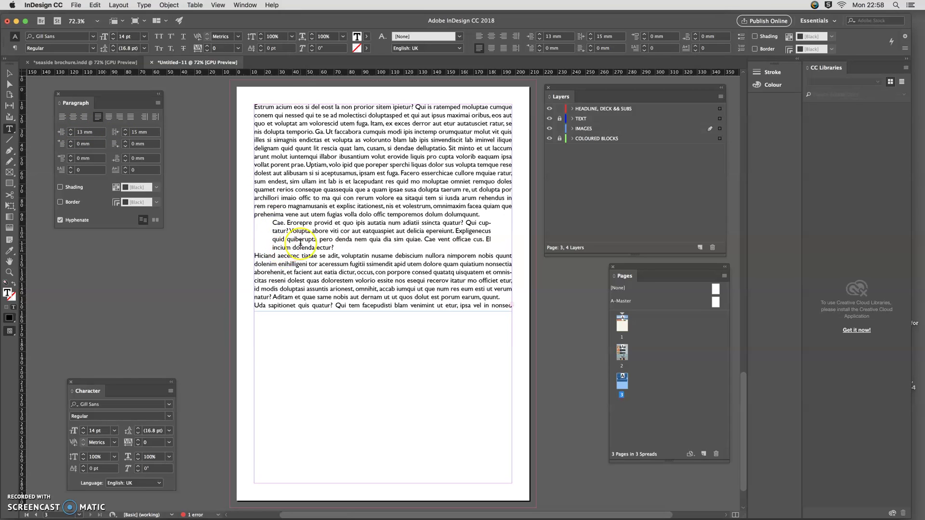
{"action": "type", "text": "\""}
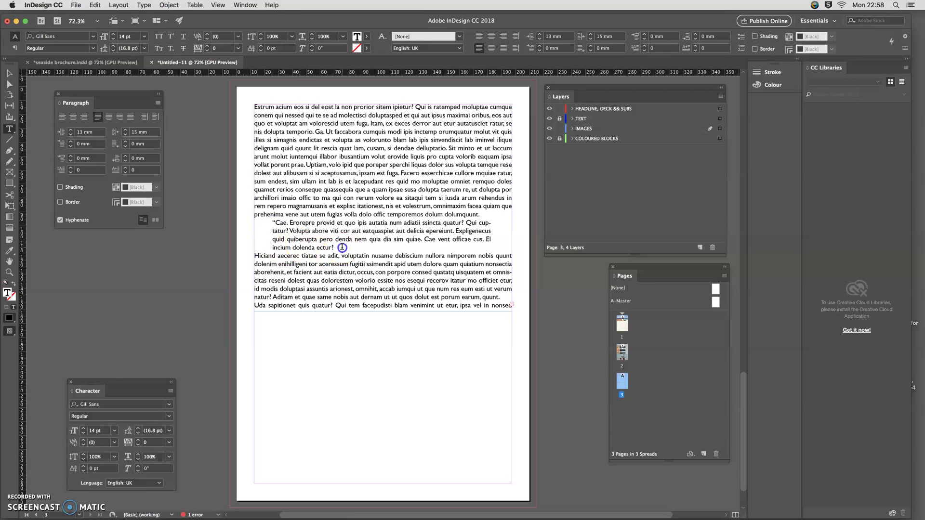
{"action": "left_click", "coordinate": [351, 260]}
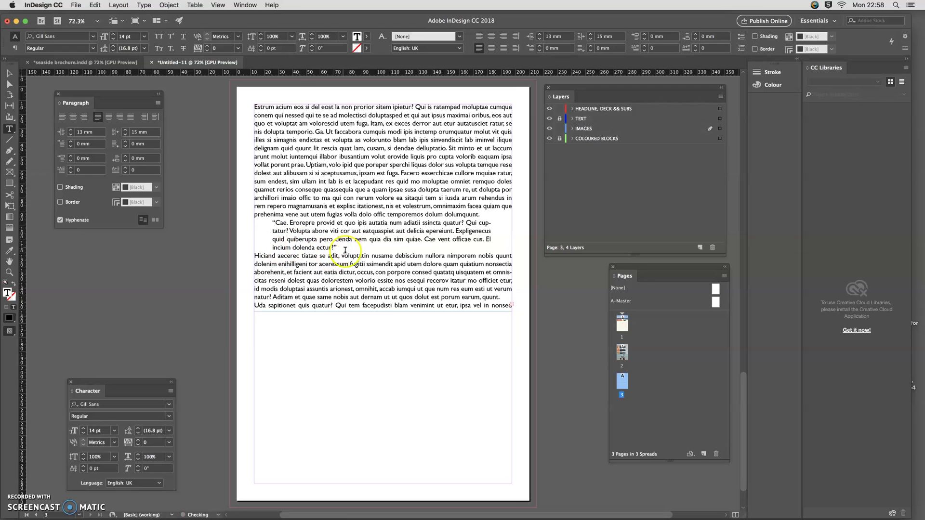
Step: Reset the quoted "Cae. Erorepre provid" paragraph's right and left indents to 0 mm
{"action": "scroll", "coordinate": [350, 261], "scroll_direction": "down", "scroll_amount": 1}
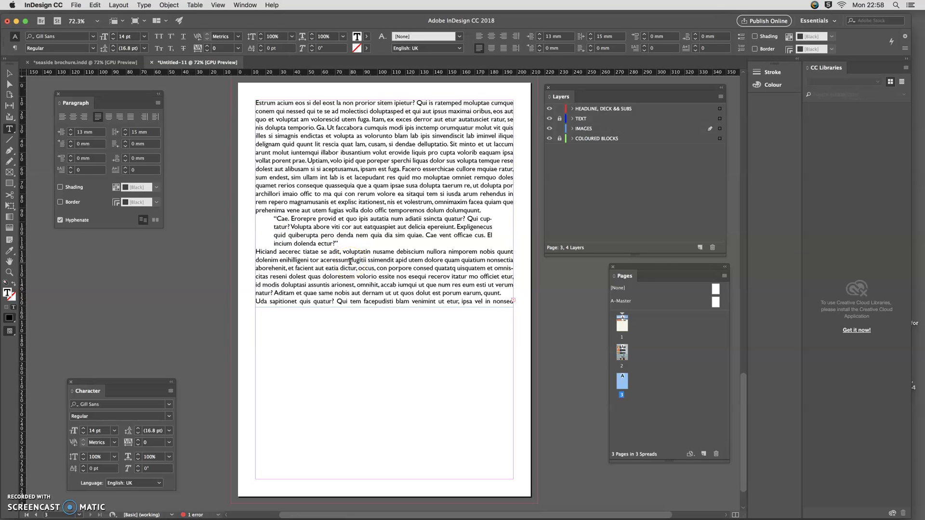
{"action": "left_click", "coordinate": [140, 131]}
{"action": "double_click", "coordinate": [130, 132]}
{"action": "left_click", "coordinate": [85, 132]}
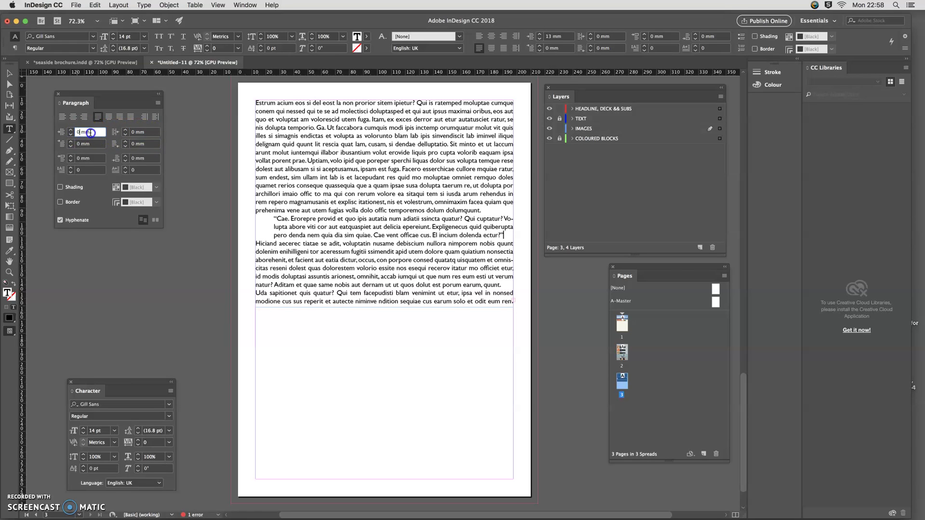
{"action": "type", "text": "0"}
{"action": "key", "text": "Return"}
Step: Set the quoted paragraph's first line left indent to 13 mm
{"action": "left_click", "coordinate": [90, 144]}
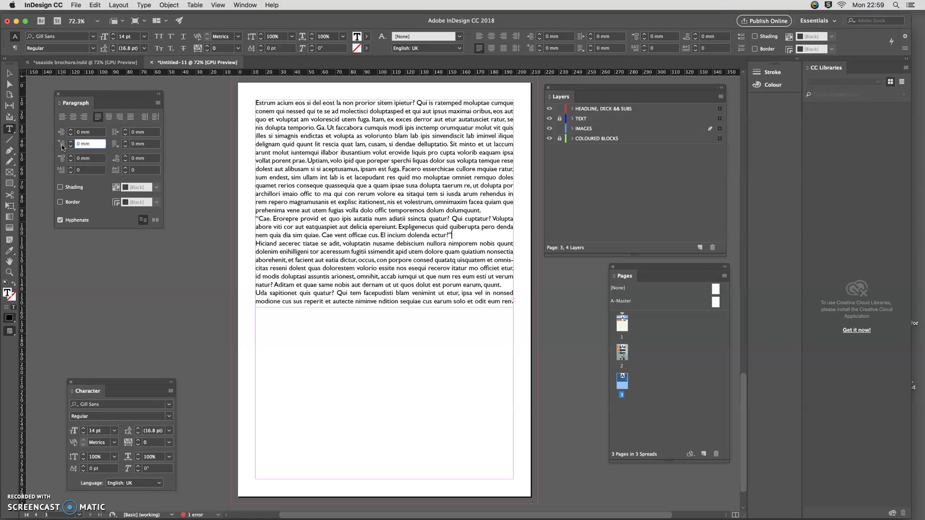
{"action": "left_click", "coordinate": [111, 146]}
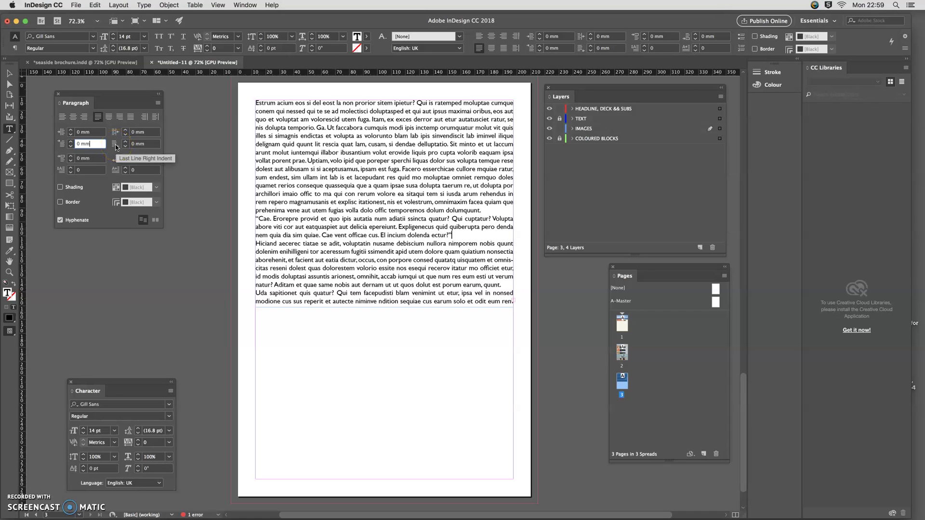
{"action": "left_click", "coordinate": [70, 141]}
{"action": "left_click", "coordinate": [71, 142]}
{"action": "left_click", "coordinate": [70, 142]}
{"action": "left_click", "coordinate": [71, 141]}
{"action": "left_click", "coordinate": [71, 141]}
{"action": "left_click", "coordinate": [70, 142]}
{"action": "left_click", "coordinate": [70, 141]}
{"action": "left_click", "coordinate": [71, 141]}
{"action": "left_click", "coordinate": [70, 142]}
{"action": "left_click", "coordinate": [71, 141]}
{"action": "left_click", "coordinate": [70, 141]}
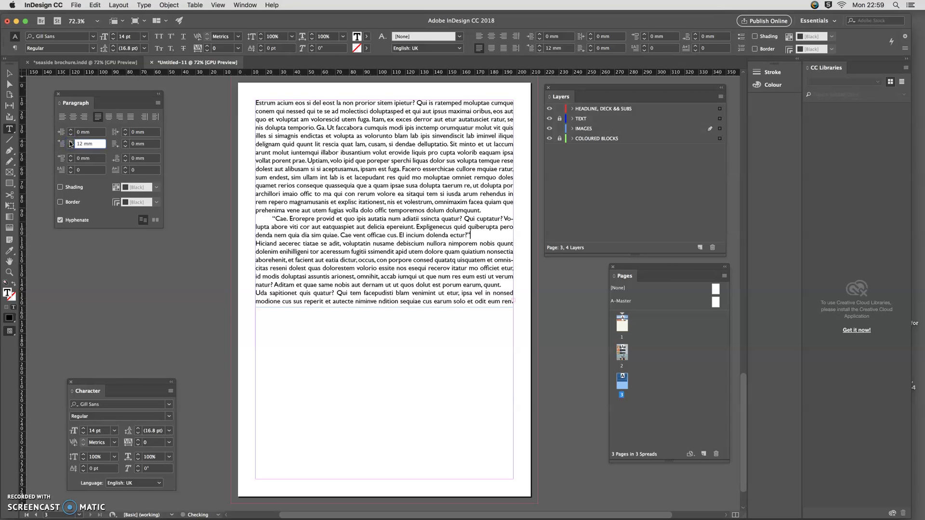
{"action": "left_click", "coordinate": [70, 141]}
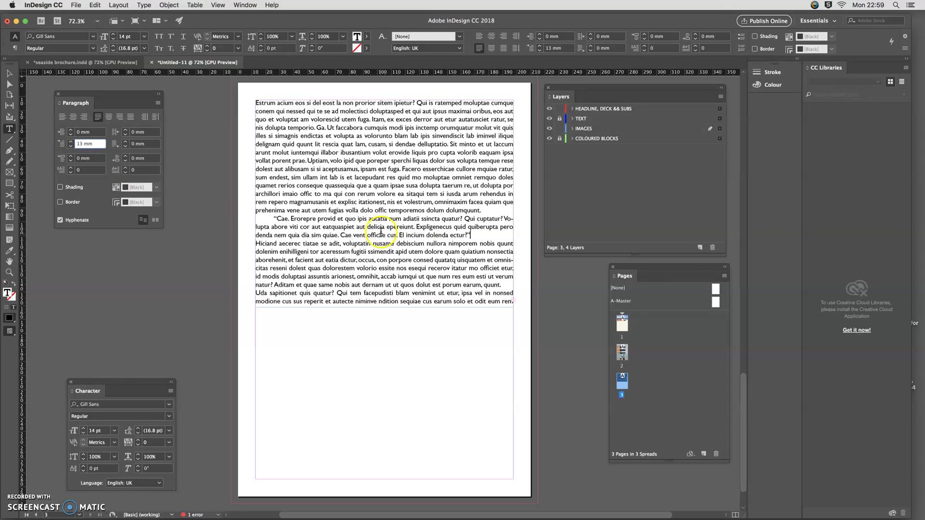
Step: Lower the quoted paragraph's first line left indent to 0 mm and leave the paragraph
{"action": "key", "text": "Down"}
{"action": "key", "text": "Down"}
{"action": "key", "text": "Down"}
{"action": "key", "text": "Down"}
{"action": "key", "text": "Down"}
{"action": "key", "text": "Down"}
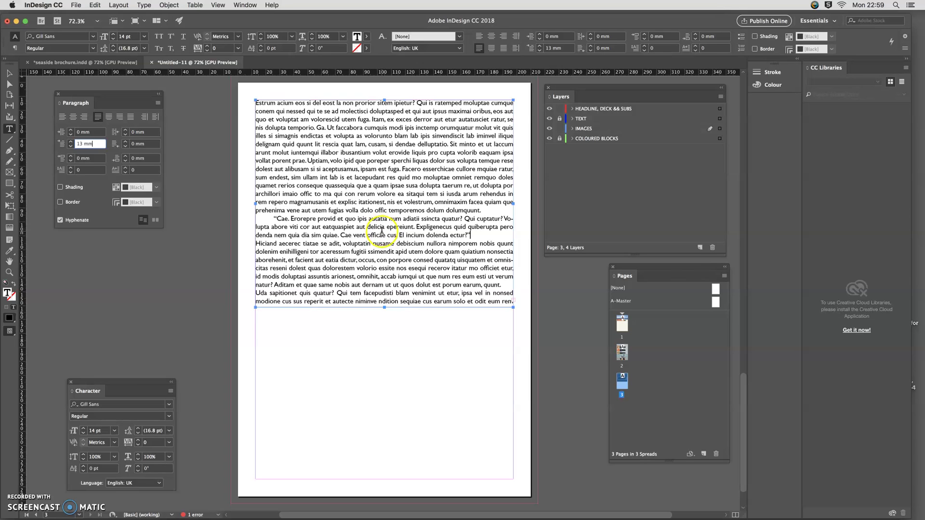
{"action": "key", "text": "Down"}
{"action": "key", "text": "Down"}
{"action": "key", "text": "Down"}
{"action": "key", "text": "Down"}
{"action": "key", "text": "Down"}
{"action": "key", "text": "Down"}
{"action": "key", "text": "Down"}
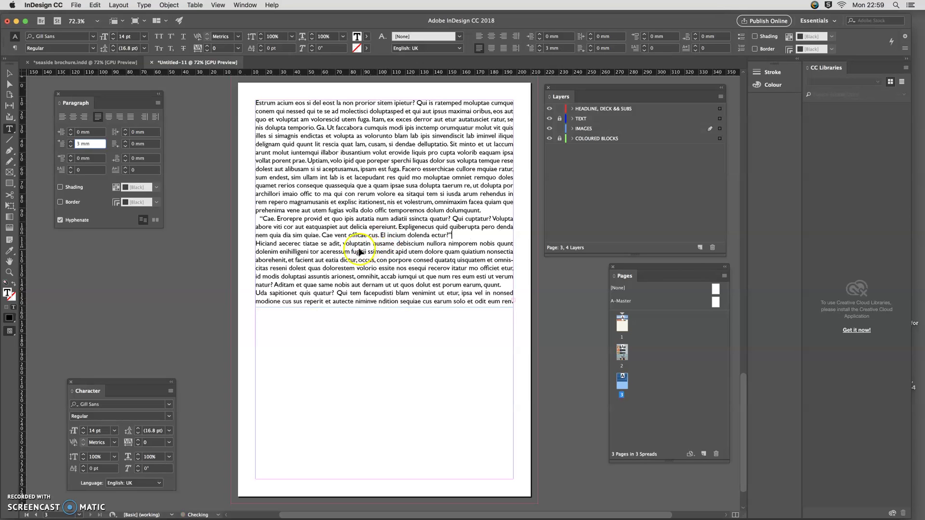
{"action": "left_click", "coordinate": [326, 338]}
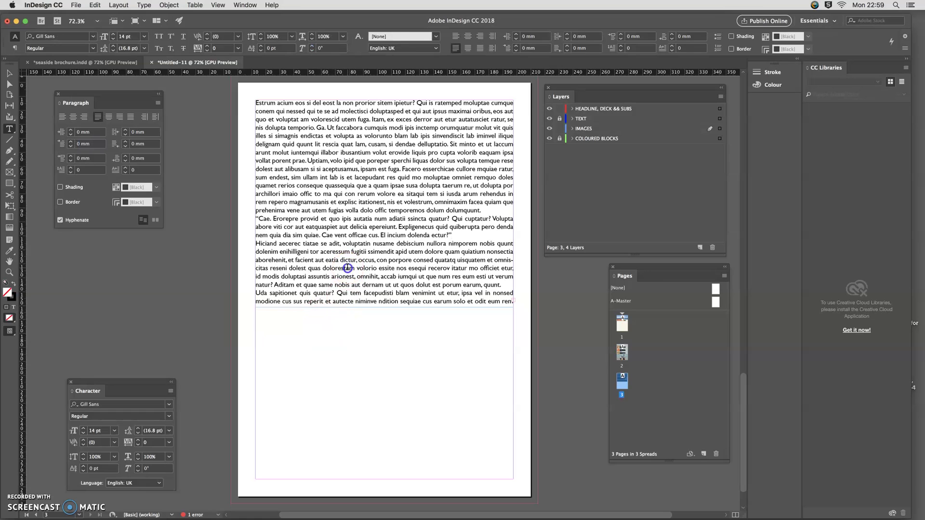
Step: Place the text cursor in the "Hiciand aecerec" paragraph and set only its first line left indent to 11 mm
{"action": "left_click", "coordinate": [315, 269]}
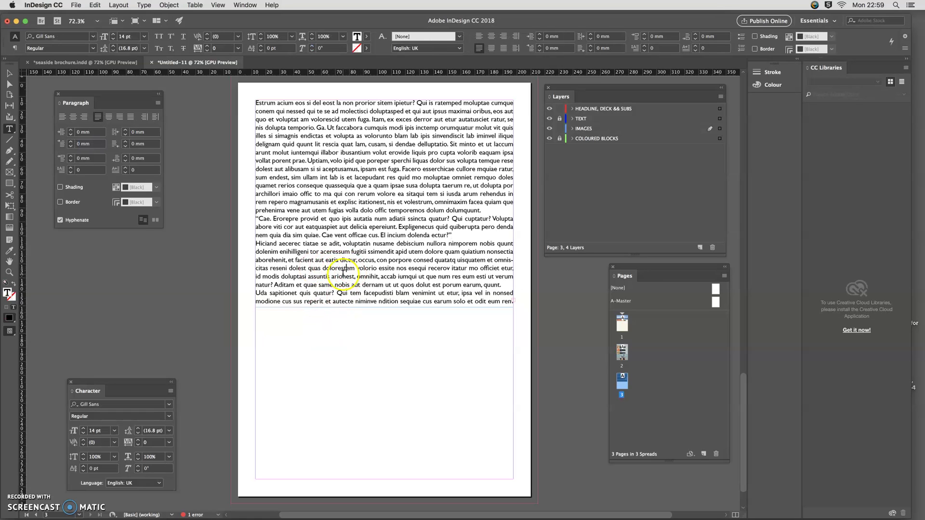
{"action": "left_click", "coordinate": [70, 143]}
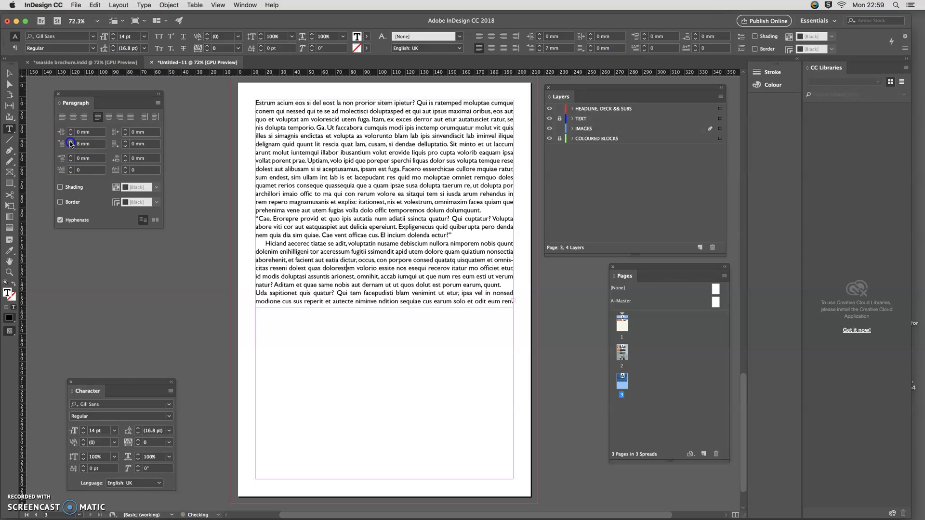
{"action": "left_click", "coordinate": [71, 141]}
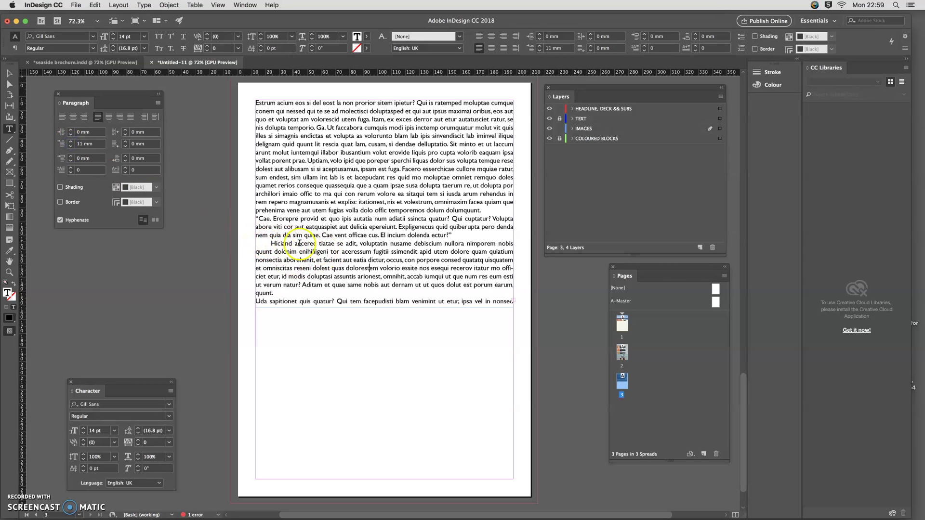
Step: Undo the first line indent changes made to the "Hiciand aecerec" paragraph
{"action": "key", "text": "super+z"}
{"action": "key", "text": "super+z"}
{"action": "key", "text": "super+z"}
{"action": "key", "text": "super+z"}
{"action": "key", "text": "super+z"}
{"action": "key", "text": "super+z"}
{"action": "key", "text": "super+z"}
{"action": "key", "text": "super+z"}
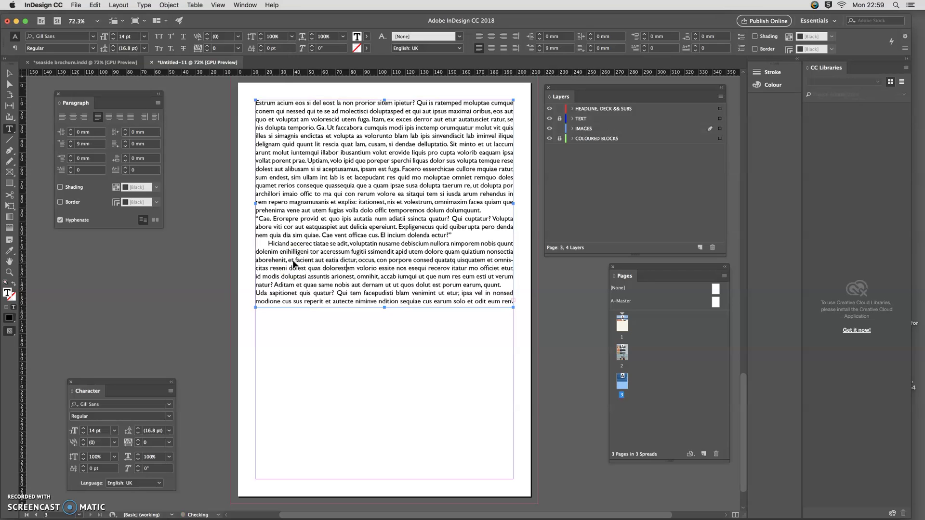
{"action": "key", "text": "super+z"}
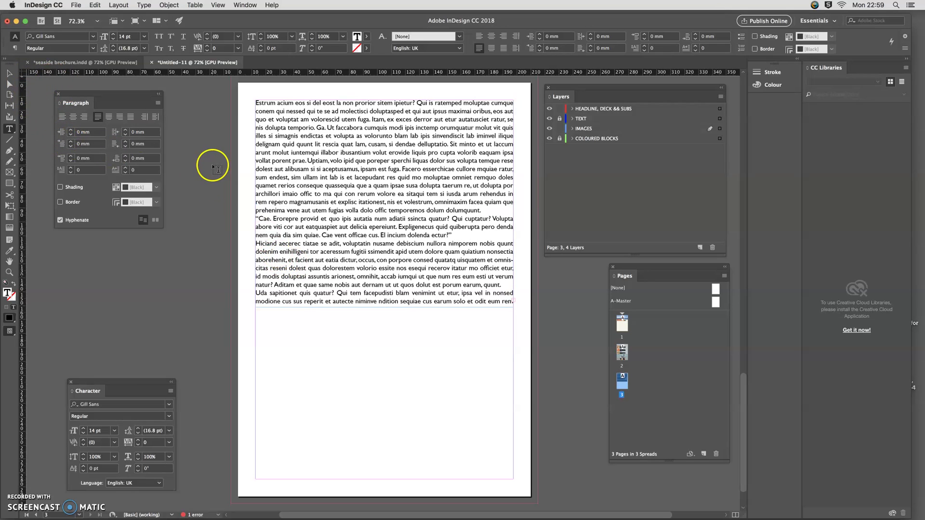
Step: Select the whole text frame and set the first line left indent of all its paragraphs to 14 mm
{"action": "left_click", "coordinate": [9, 73]}
{"action": "left_click", "coordinate": [314, 194]}
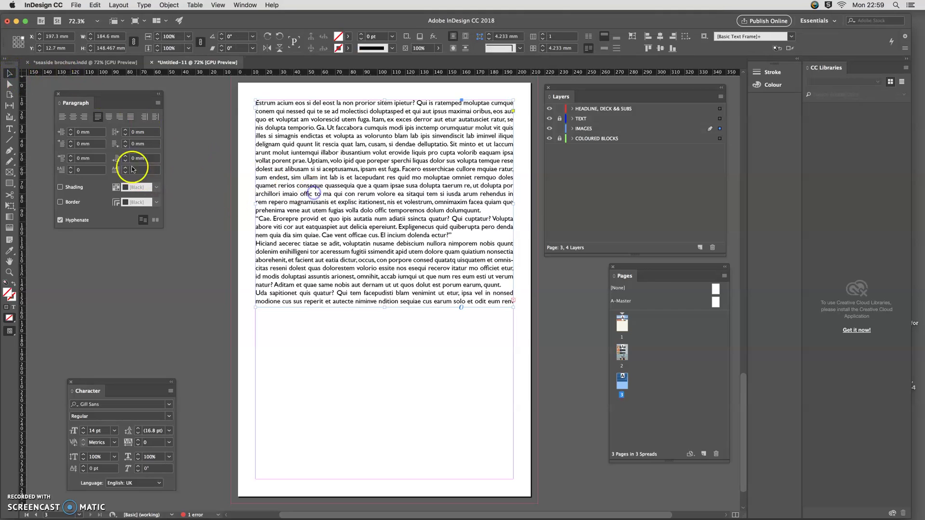
{"action": "left_click", "coordinate": [70, 143]}
{"action": "left_click", "coordinate": [70, 143]}
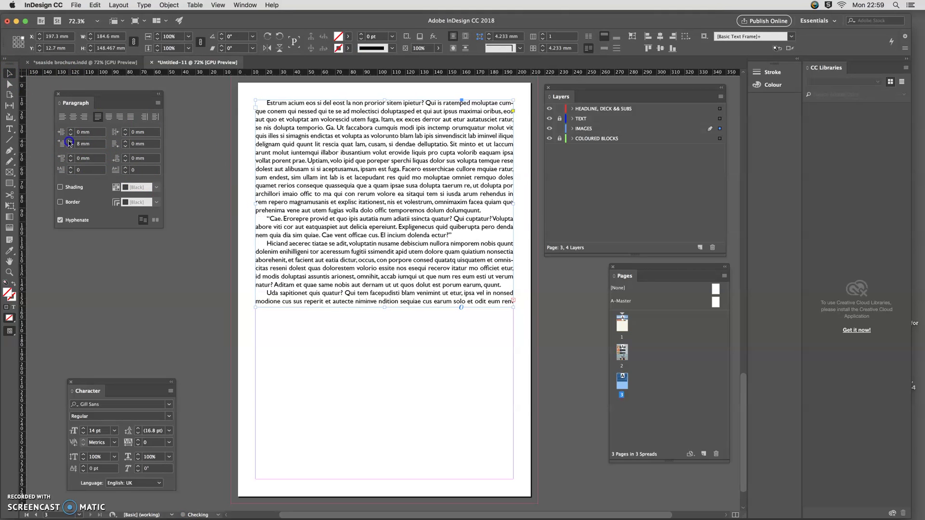
{"action": "left_click", "coordinate": [70, 143]}
{"action": "left_click", "coordinate": [70, 142]}
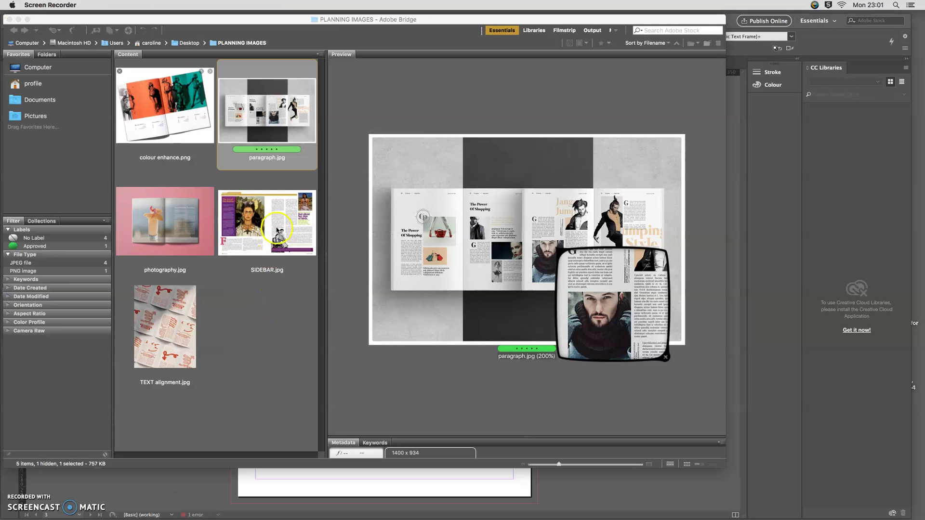
Step: Examine the paragraph treatment in SIDEBAR.jpg and paragraph.jpg in Adobe Bridge, magnifying details, and return to InDesign
{"action": "left_click", "coordinate": [285, 228]}
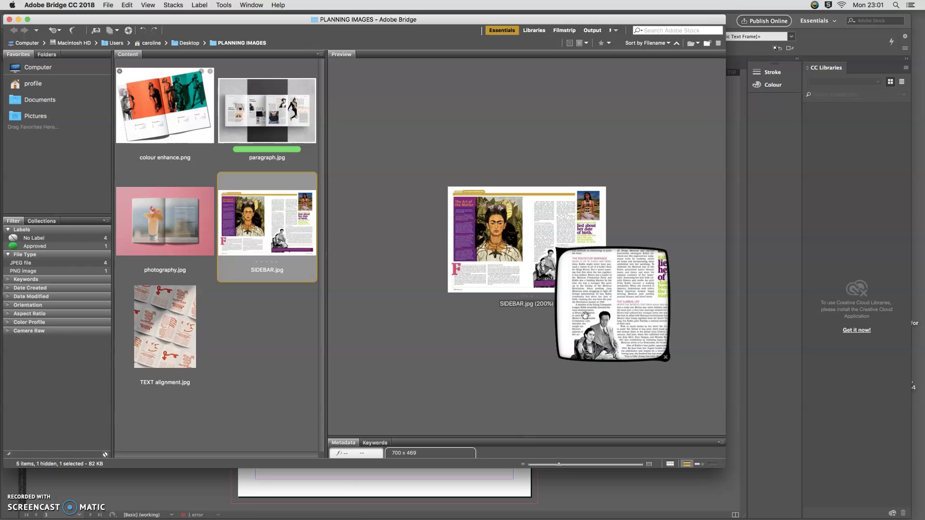
{"action": "left_click", "coordinate": [595, 286]}
{"action": "left_click", "coordinate": [280, 101]}
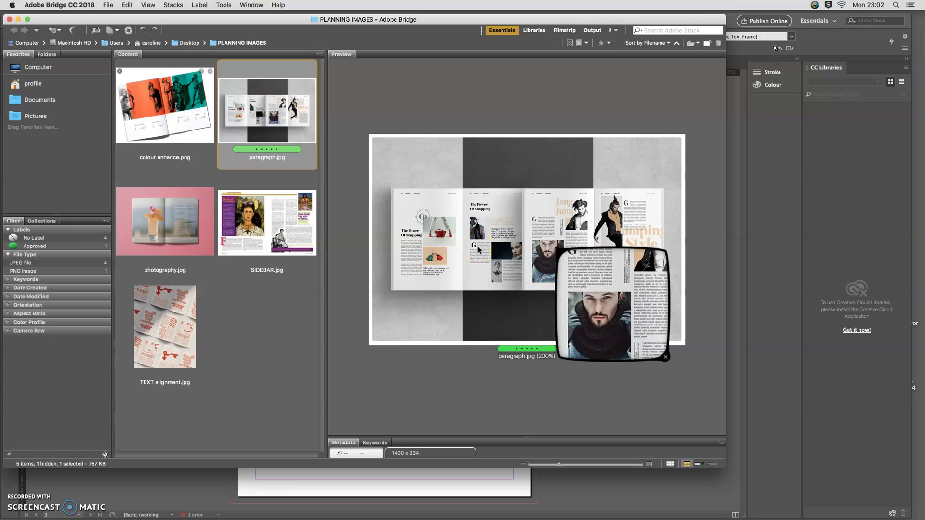
{"action": "left_click", "coordinate": [502, 279]}
{"action": "left_click", "coordinate": [168, 497]}
{"action": "left_click", "coordinate": [329, 285]}
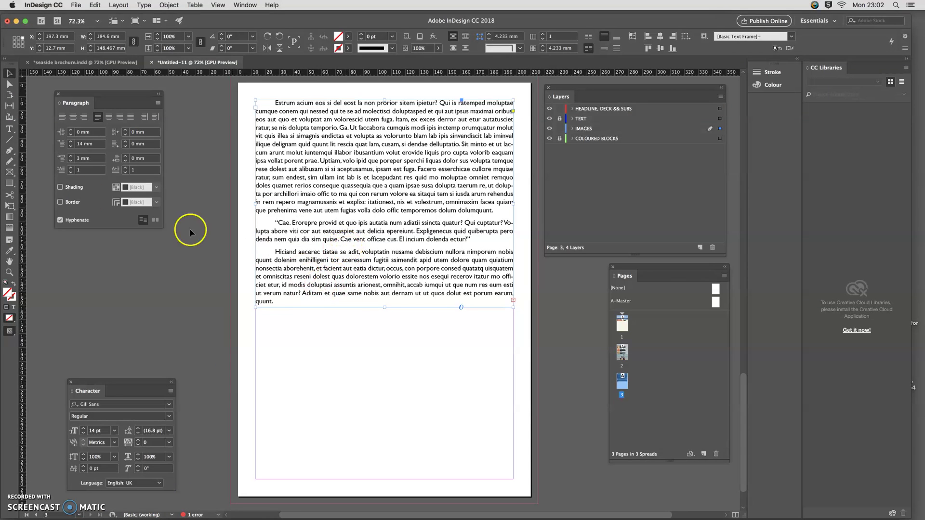
Step: Set the space before the frame's paragraphs to 0 mm
{"action": "left_click", "coordinate": [72, 159]}
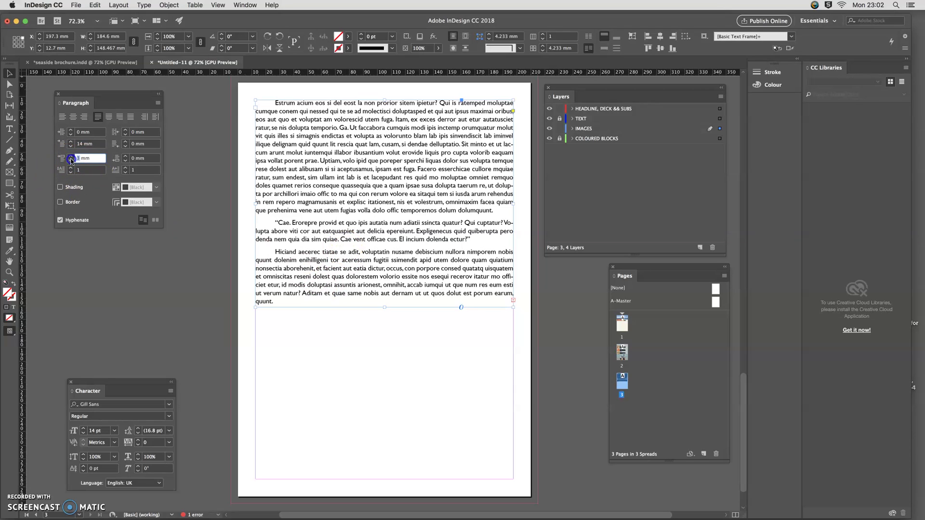
{"action": "type", "text": "0"}
{"action": "left_click", "coordinate": [93, 144]}
{"action": "left_click", "coordinate": [270, 294]}
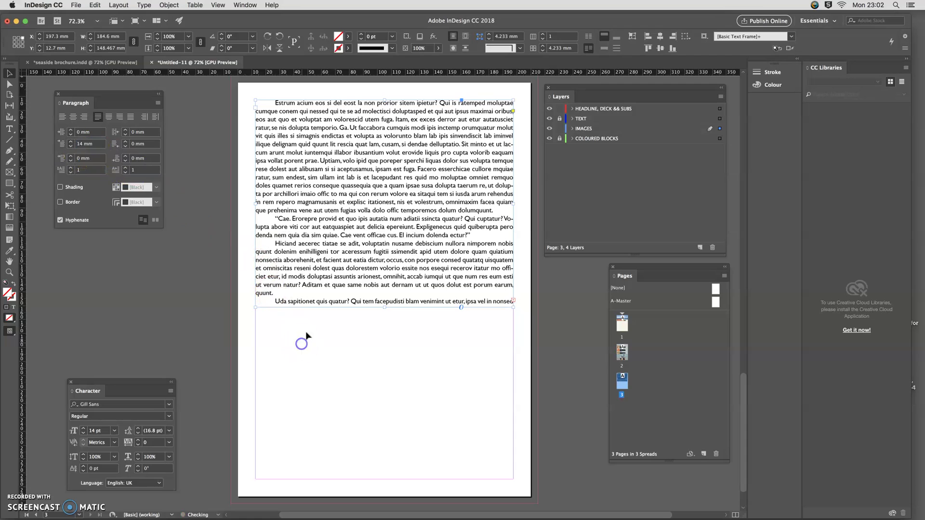
Step: Reselect the whole text frame instead of individual words and set the space before its paragraphs to 4 mm
{"action": "left_click", "coordinate": [295, 207]}
{"action": "left_click", "coordinate": [304, 199]}
{"action": "double_click", "coordinate": [324, 178]}
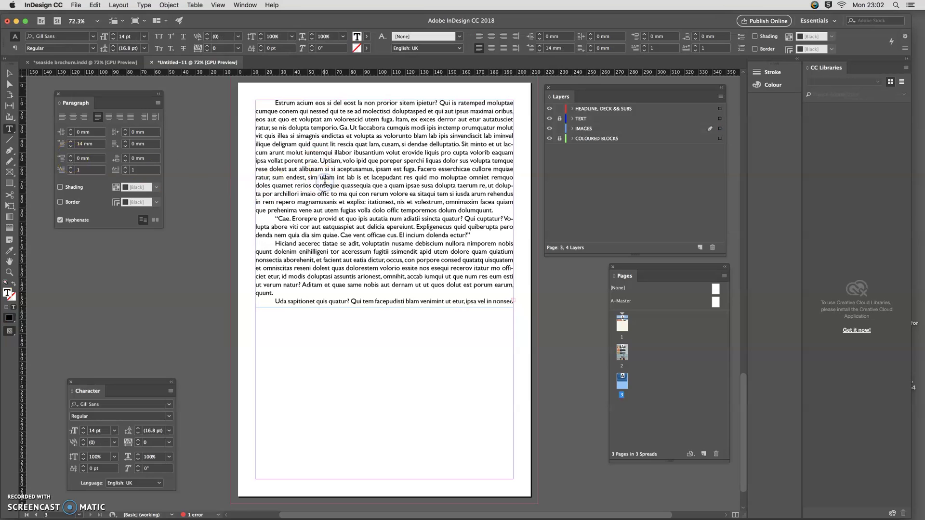
{"action": "left_click", "coordinate": [325, 235]}
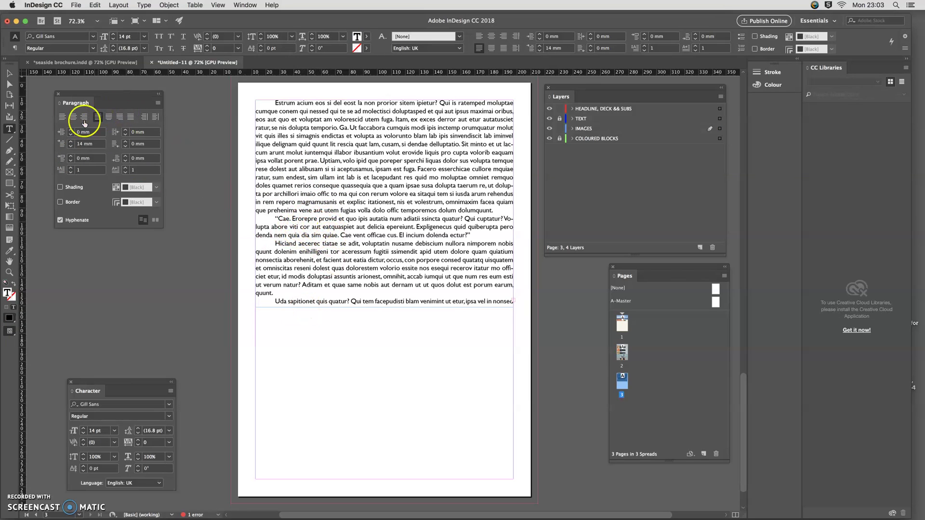
{"action": "left_click", "coordinate": [9, 72]}
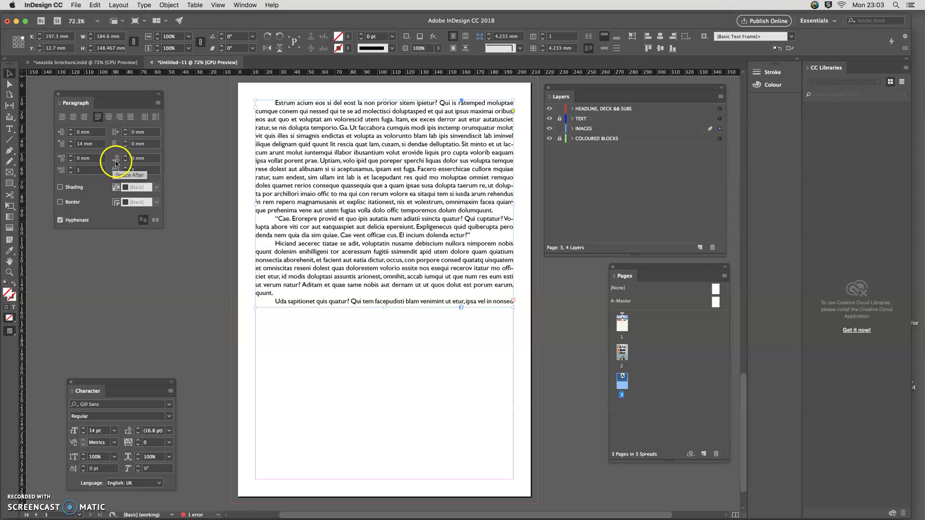
{"action": "left_click", "coordinate": [70, 158]}
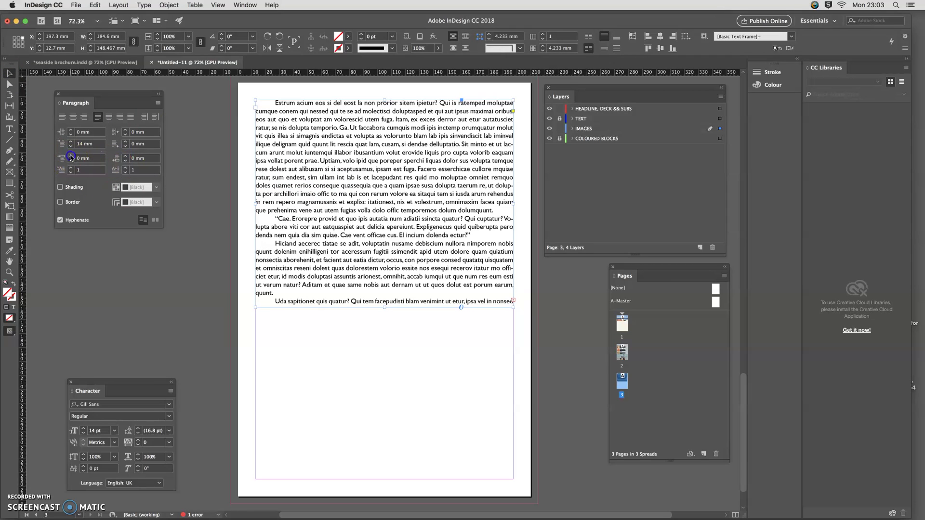
{"action": "left_click", "coordinate": [70, 156]}
{"action": "left_click", "coordinate": [70, 156]}
{"action": "left_click", "coordinate": [70, 156]}
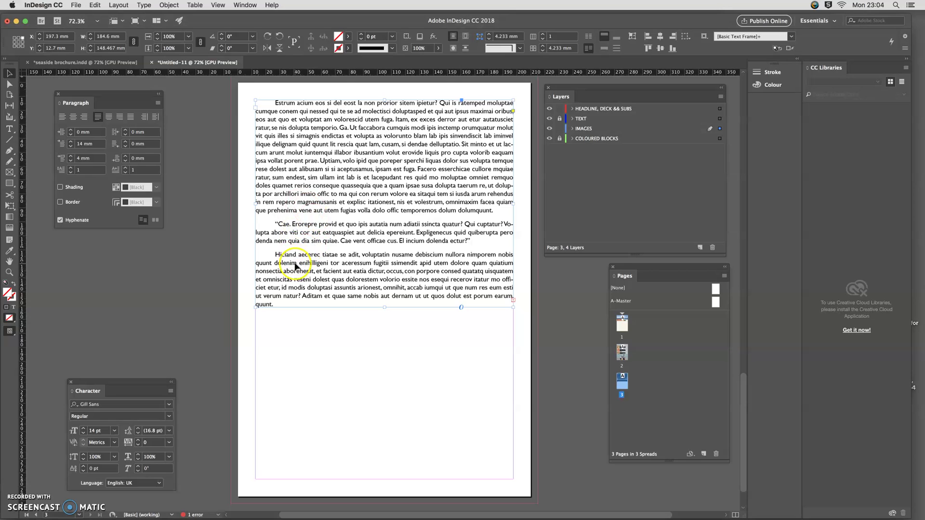
Step: Give the frame's paragraphs drop caps two lines high
{"action": "left_click", "coordinate": [71, 168]}
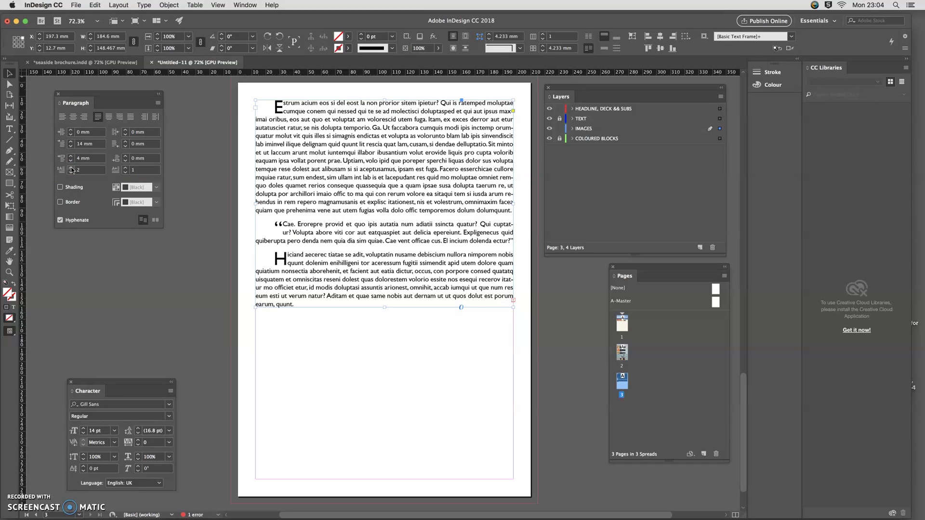
{"action": "left_click", "coordinate": [74, 174]}
{"action": "left_click", "coordinate": [289, 111]}
Step: Extend the drop caps to three characters in each paragraph
{"action": "left_click", "coordinate": [126, 170]}
{"action": "left_click", "coordinate": [126, 168]}
{"action": "left_click", "coordinate": [280, 106]}
{"action": "left_click", "coordinate": [129, 169]}
{"action": "left_click", "coordinate": [128, 168]}
{"action": "left_click", "coordinate": [127, 173]}
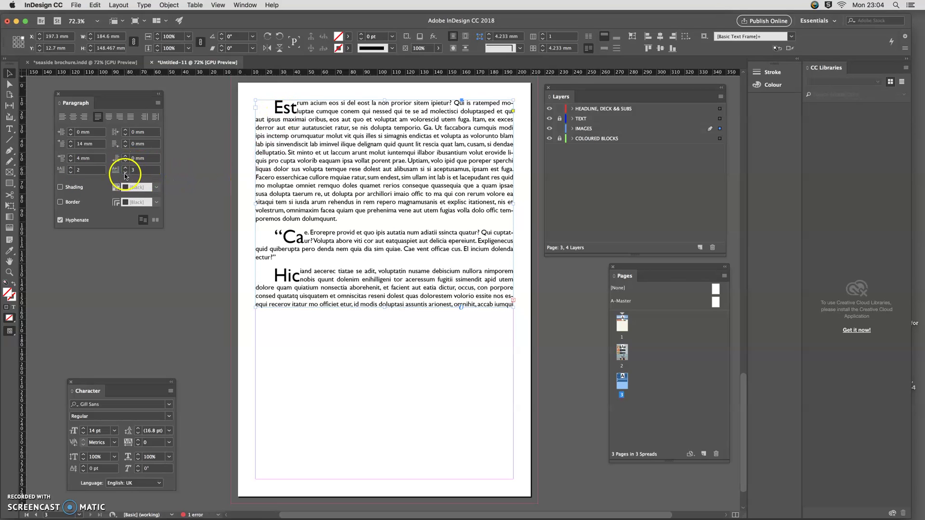
Step: Limit the drop caps to one character and make them three lines high
{"action": "left_click", "coordinate": [126, 174]}
{"action": "left_click", "coordinate": [71, 168]}
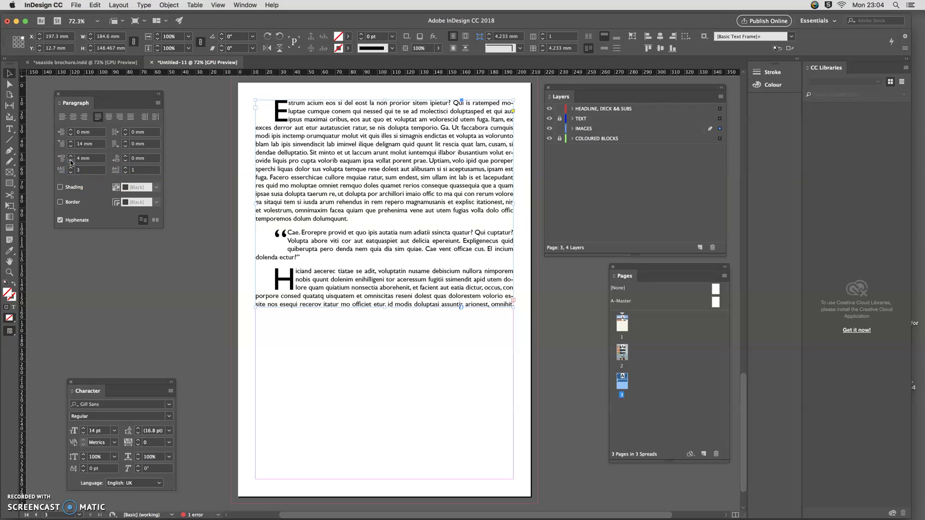
Step: Set the space before the frame's paragraphs to 3 mm
{"action": "left_click", "coordinate": [71, 161]}
{"action": "left_click", "coordinate": [71, 161]}
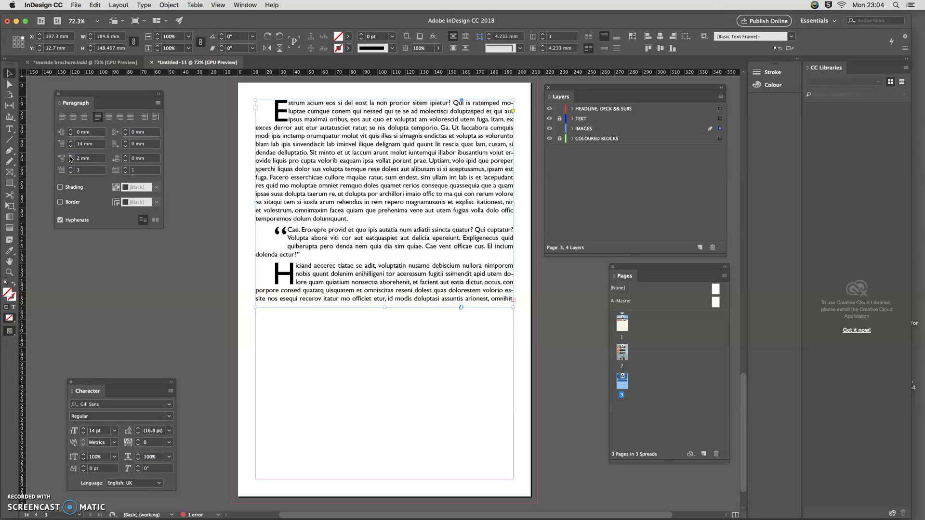
{"action": "left_click", "coordinate": [71, 156]}
Step: Reduce the first line left indent of the frame's paragraphs to 2 mm
{"action": "left_click", "coordinate": [70, 146]}
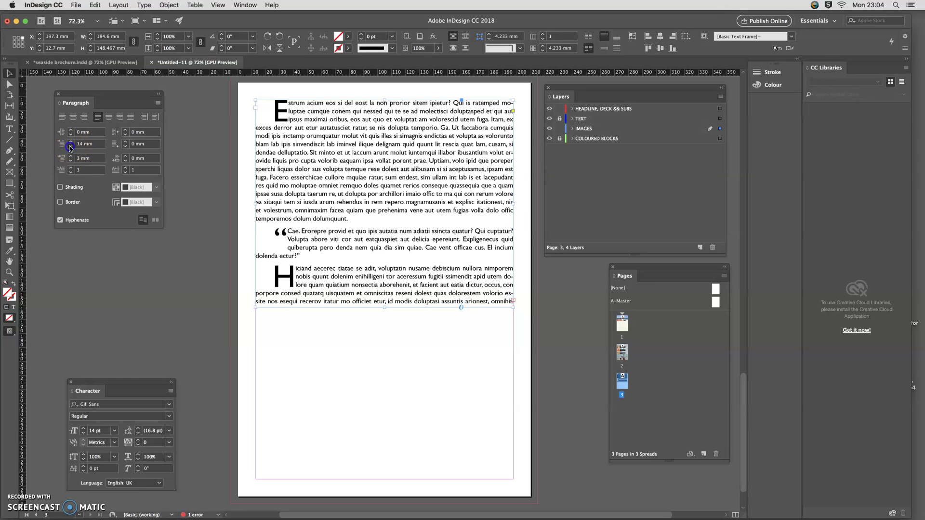
{"action": "left_click", "coordinate": [70, 146]}
{"action": "left_click", "coordinate": [70, 146]}
{"action": "left_click", "coordinate": [71, 146]}
{"action": "left_click", "coordinate": [71, 146]}
{"action": "left_click", "coordinate": [71, 146]}
{"action": "left_click", "coordinate": [71, 146]}
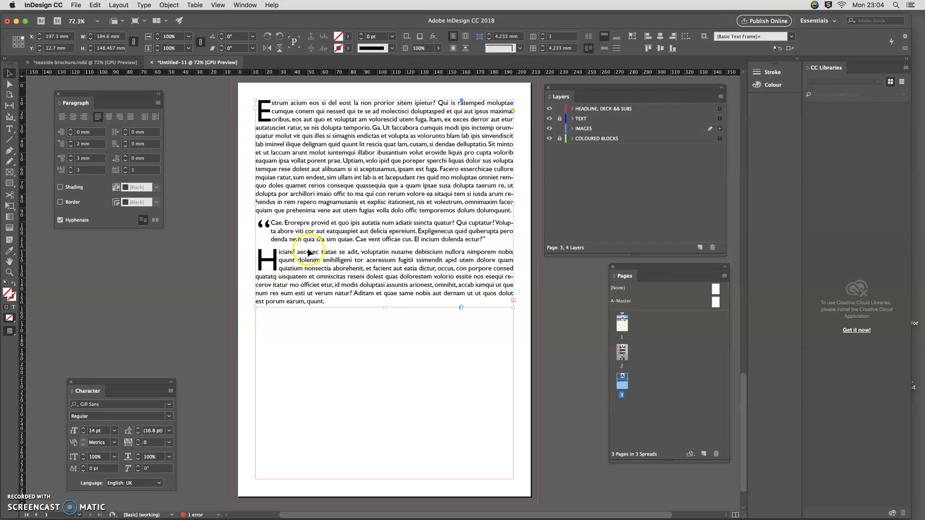
{"action": "left_click", "coordinate": [293, 265]}
{"action": "left_click", "coordinate": [287, 281]}
{"action": "left_click", "coordinate": [292, 277]}
{"action": "left_click", "coordinate": [282, 256]}
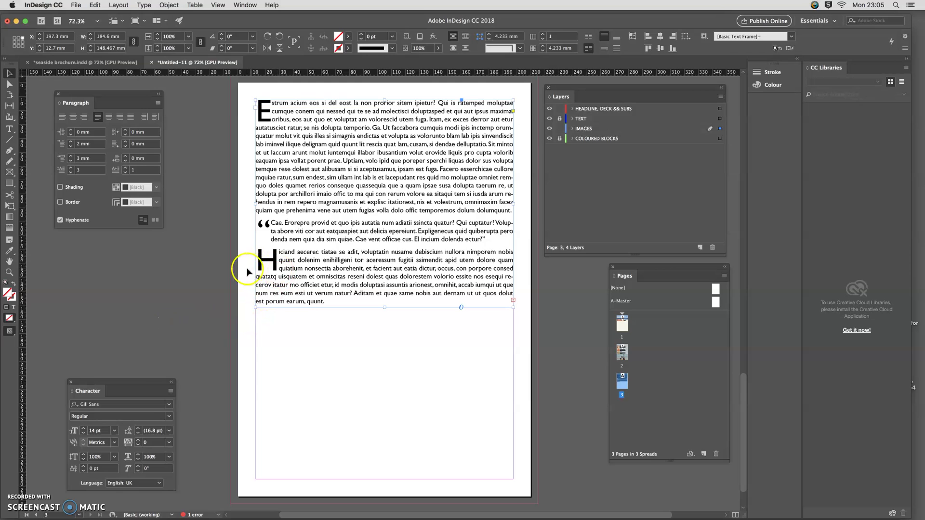
Step: Remove the drop caps by setting their height to one line
{"action": "left_click", "coordinate": [71, 172]}
{"action": "left_click", "coordinate": [70, 172]}
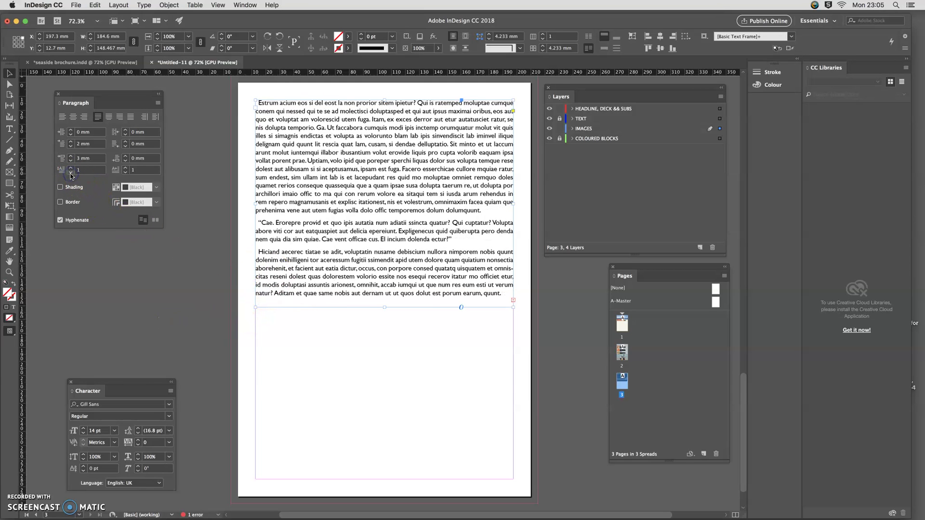
Step: Give only the first paragraph a drop cap three lines high, and return to the Selection tool
{"action": "double_click", "coordinate": [290, 194]}
{"action": "left_click", "coordinate": [322, 162]}
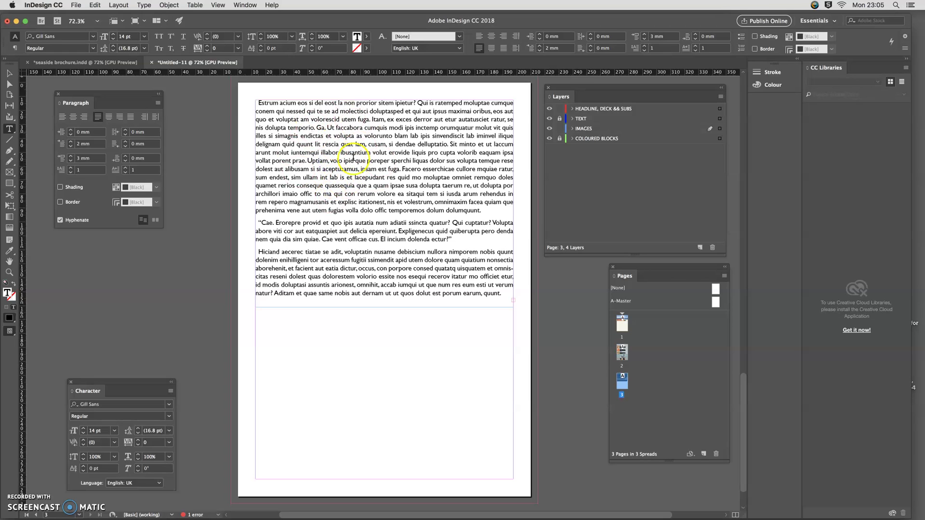
{"action": "left_click", "coordinate": [71, 167]}
{"action": "left_click", "coordinate": [71, 168]}
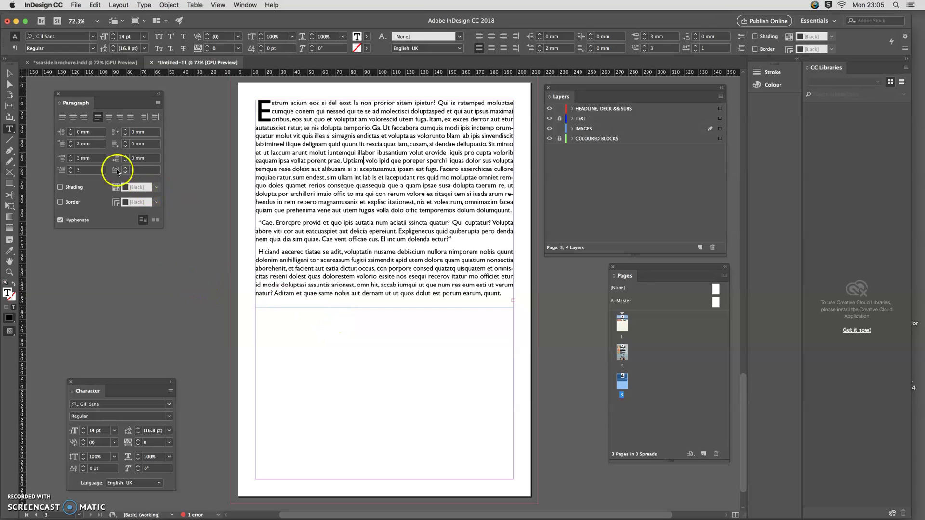
{"action": "left_click", "coordinate": [9, 74]}
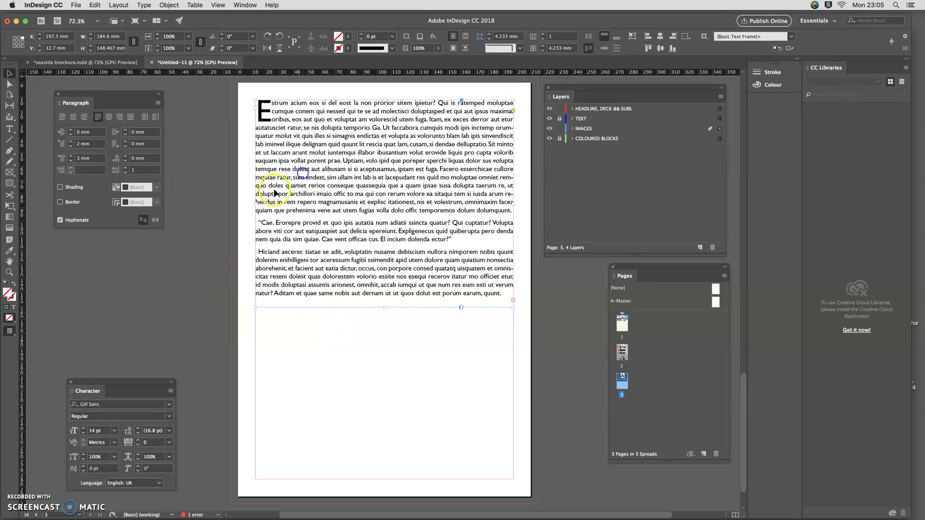
Step: Apply black paragraph shading to the frame's text and remove it again
{"action": "left_click", "coordinate": [60, 188]}
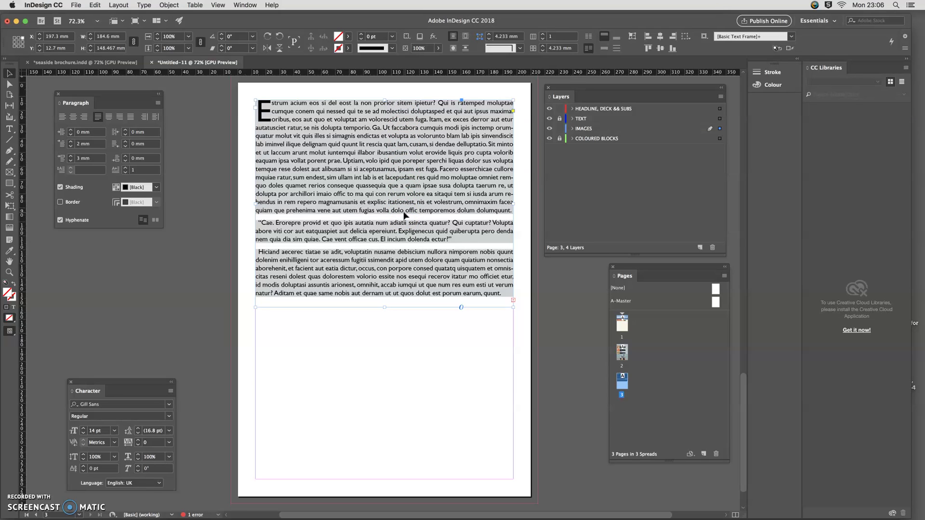
{"action": "left_click", "coordinate": [60, 187]}
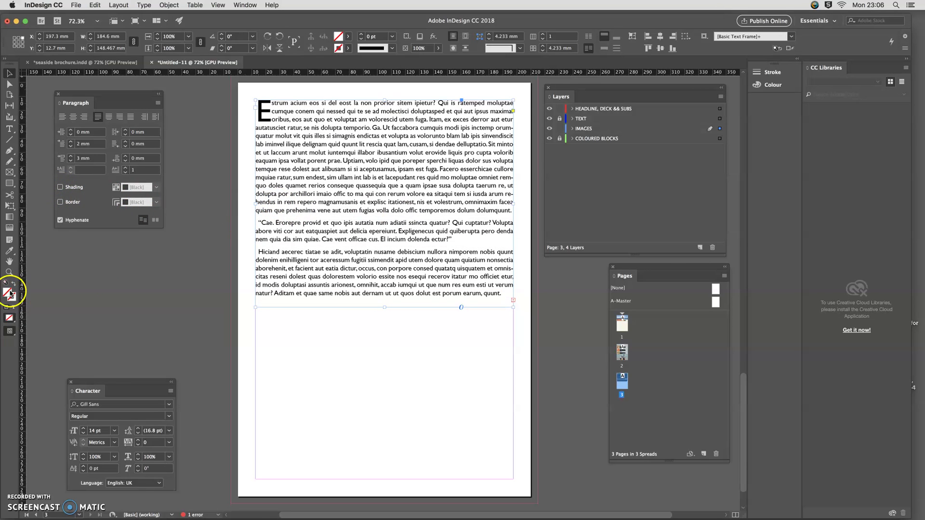
Step: Fill the text frame with C=100 M=0 Y=0 K=0 and set the paragraphs' left indent to 2 mm
{"action": "left_click", "coordinate": [347, 37]}
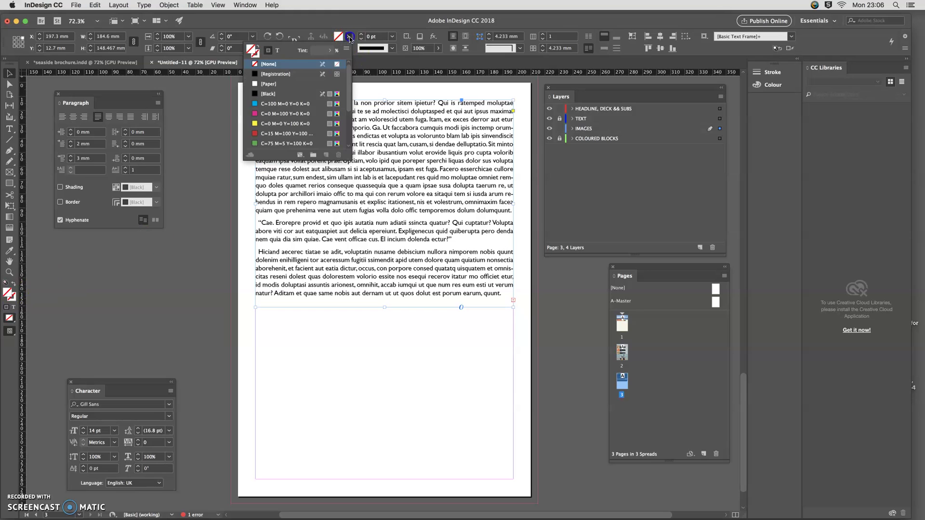
{"action": "left_click", "coordinate": [289, 105]}
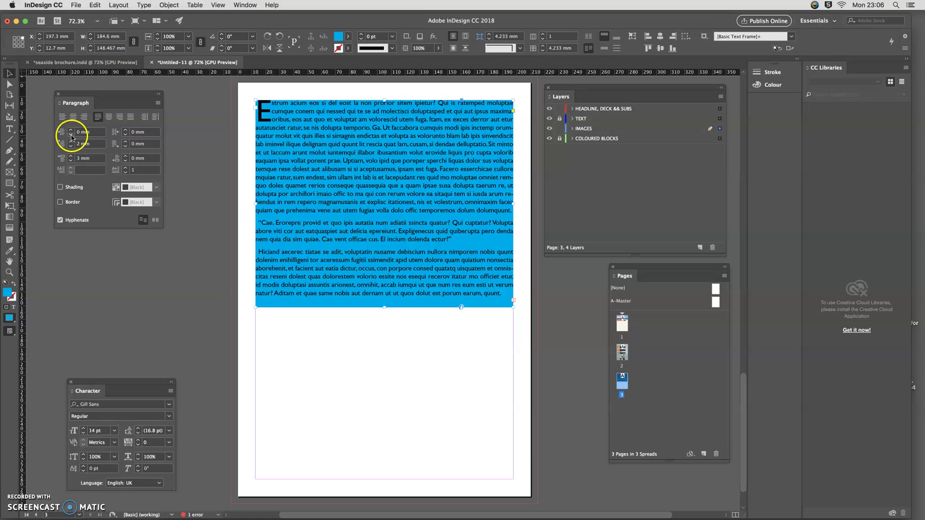
{"action": "left_click", "coordinate": [70, 130]}
{"action": "left_click", "coordinate": [71, 129]}
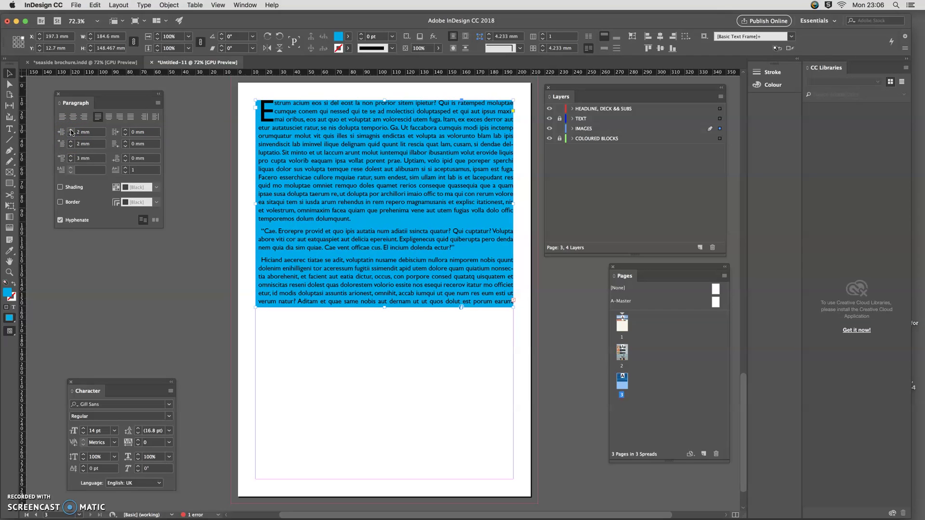
Step: Try 5 mm of space before the paragraphs and black paragraph shading, restoring the space to 3 mm and removing the shading
{"action": "left_click", "coordinate": [72, 157]}
{"action": "left_click", "coordinate": [71, 156]}
{"action": "left_click", "coordinate": [71, 156]}
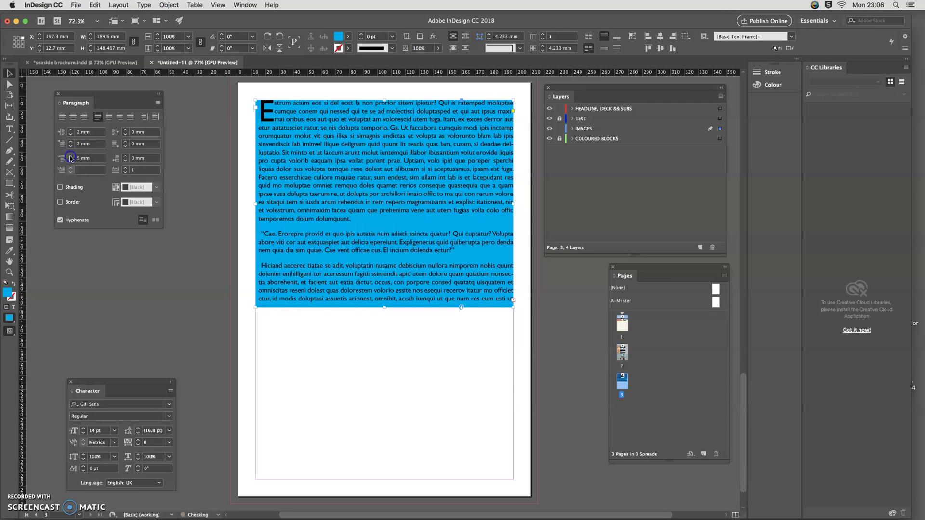
{"action": "left_click", "coordinate": [70, 161]}
{"action": "left_click", "coordinate": [71, 161]}
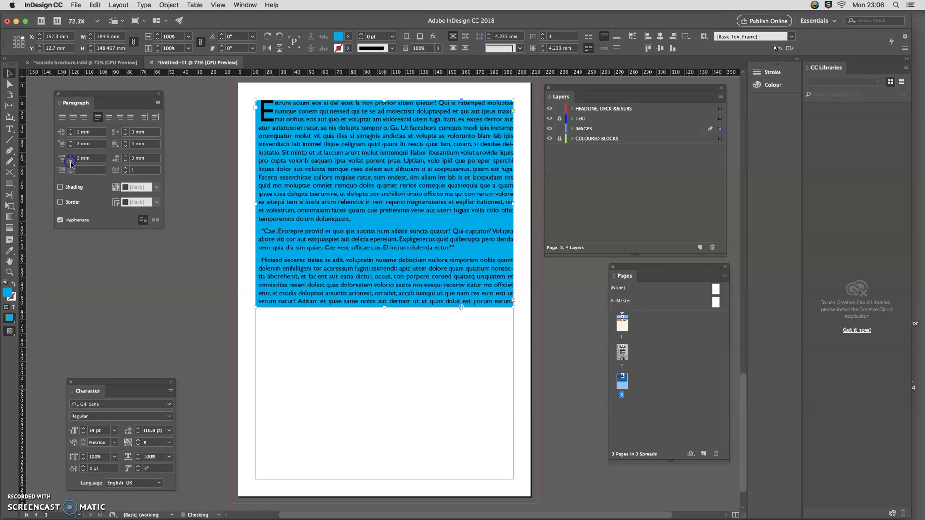
{"action": "left_click", "coordinate": [60, 188]}
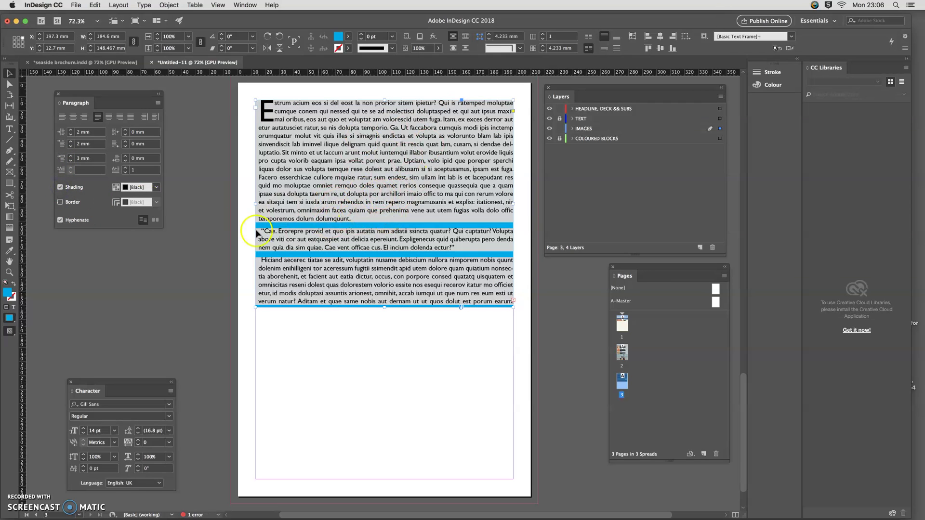
{"action": "left_click", "coordinate": [61, 187]}
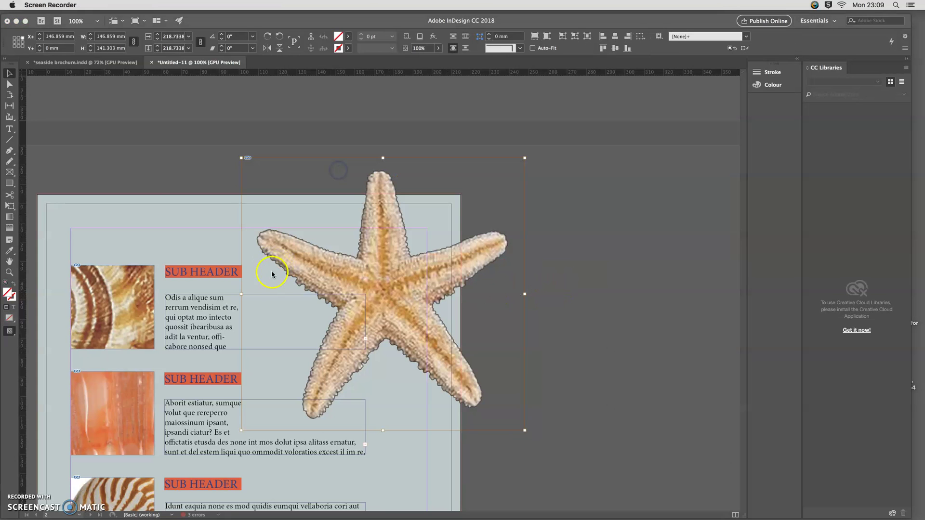
Step: Delete the large starfish image and its empty graphic frame from page 2
{"action": "left_click", "coordinate": [365, 298]}
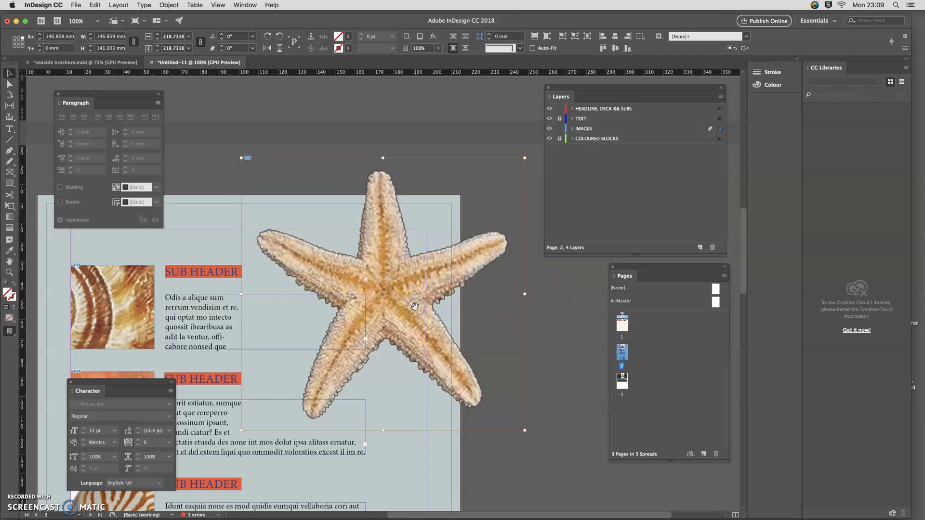
{"action": "key", "text": "BackSpace"}
{"action": "left_click", "coordinate": [417, 255]}
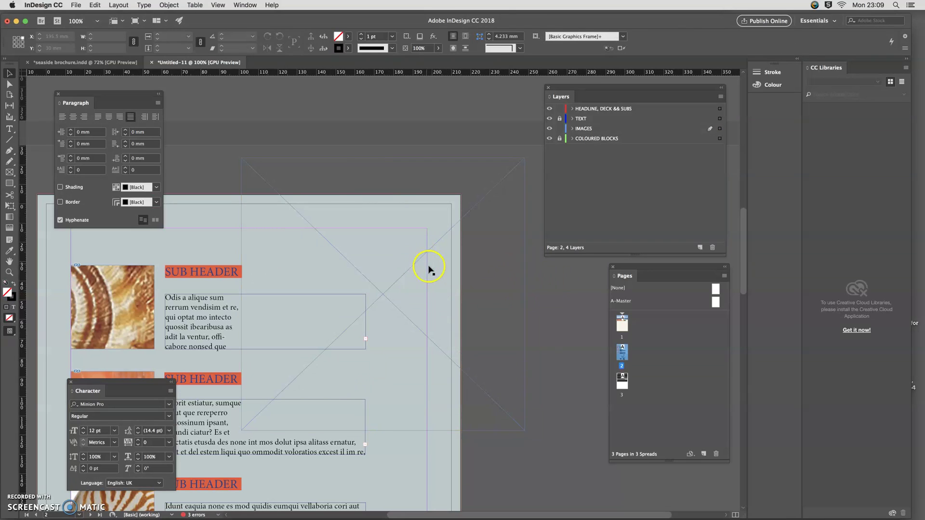
{"action": "left_click", "coordinate": [292, 158]}
{"action": "key", "text": "BackSpace"}
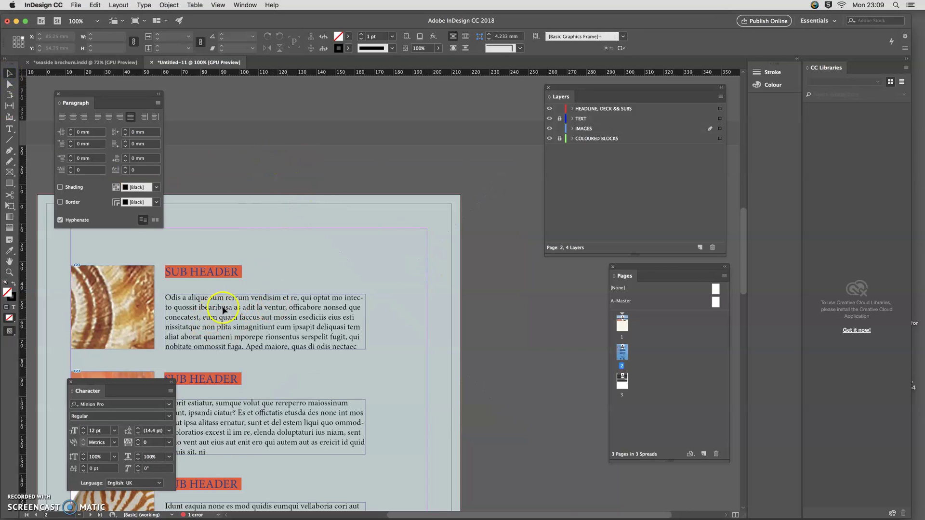
Step: Place starfish.psd from the STARFISH folder at about 122 by 117 mm over page 2's upper-right corner, overlapping the first body text
{"action": "scroll", "coordinate": [337, 294], "scroll_direction": "left", "scroll_amount": 6}
{"action": "scroll", "coordinate": [355, 284], "scroll_direction": "up", "scroll_amount": 2}
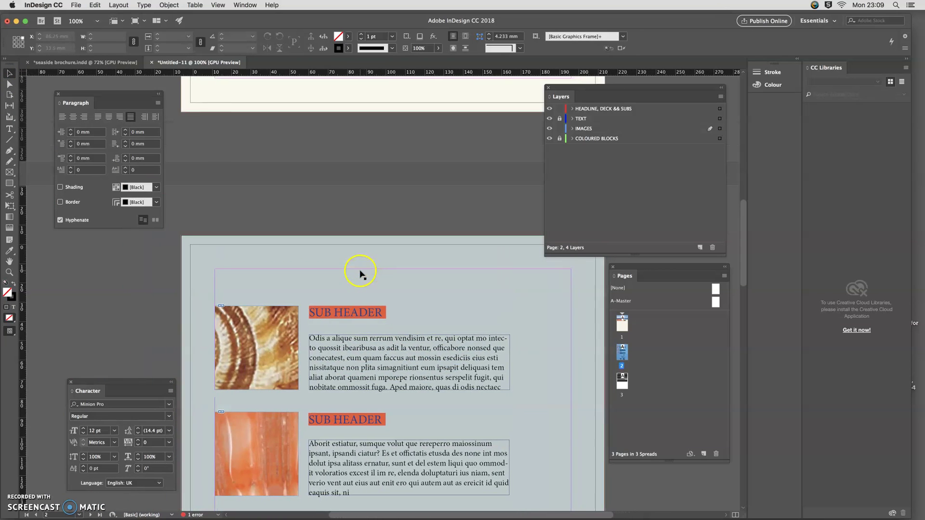
{"action": "scroll", "coordinate": [360, 275], "scroll_direction": "right", "scroll_amount": 2}
{"action": "left_click", "coordinate": [75, 5]}
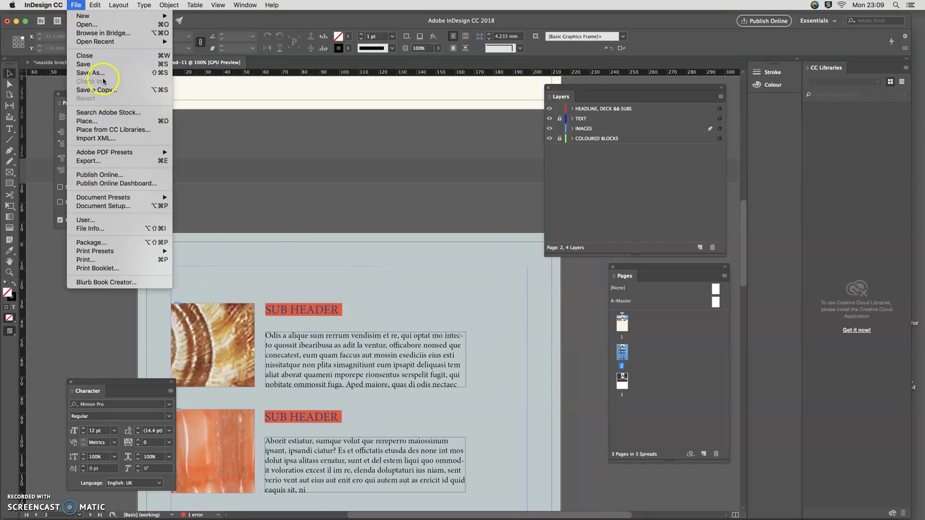
{"action": "left_click", "coordinate": [115, 121]}
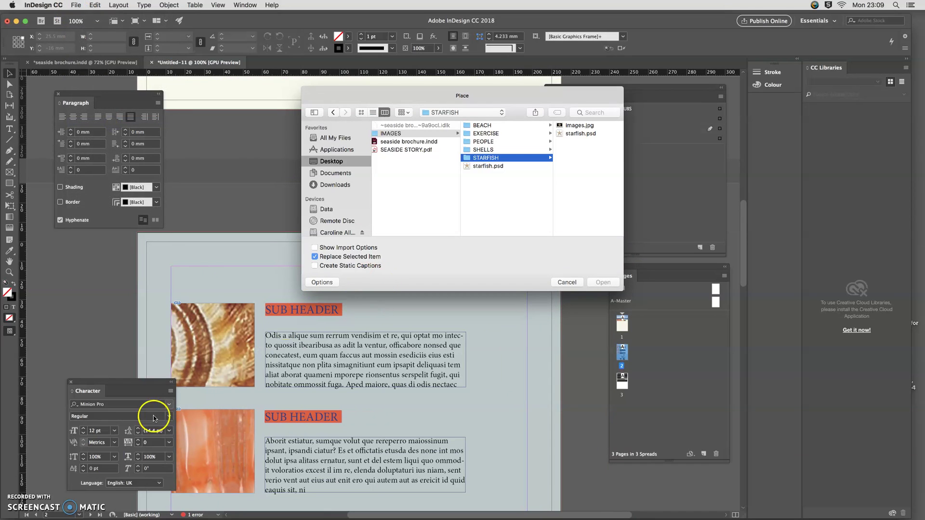
{"action": "key", "text": "Right"}
{"action": "key", "text": "Down"}
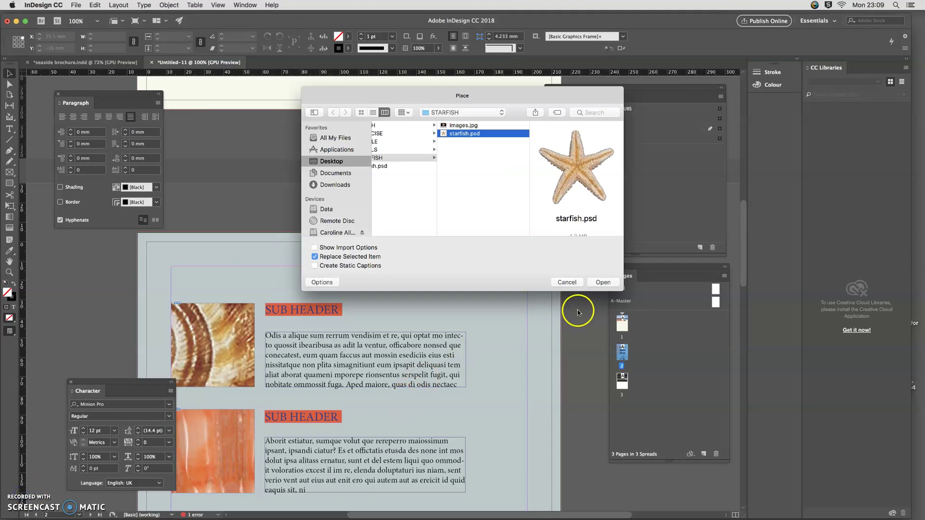
{"action": "left_click", "coordinate": [603, 282]}
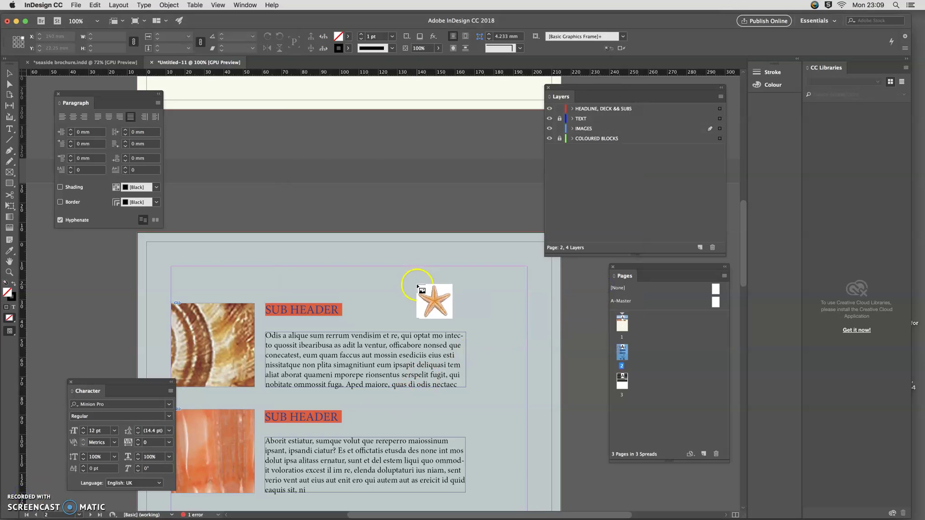
{"action": "key", "text": "super+minus"}
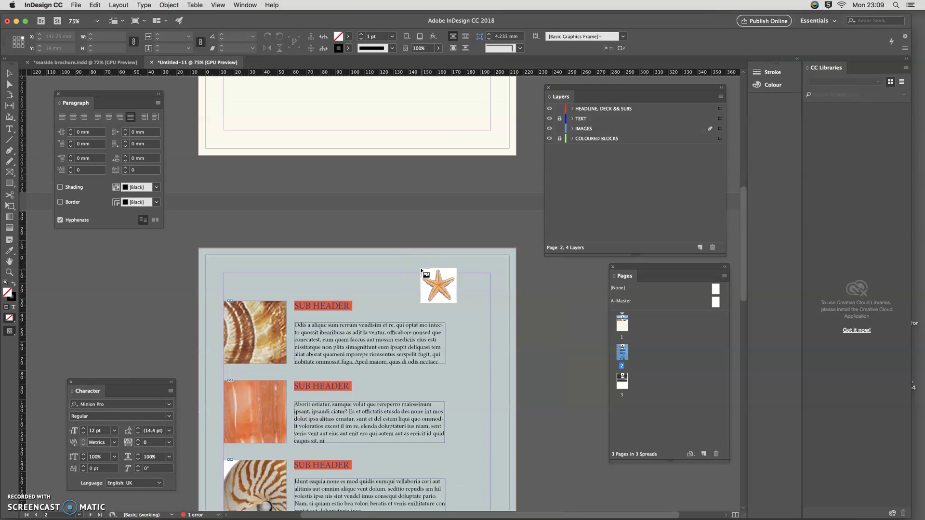
{"action": "left_click_drag", "start_coordinate": [402, 221], "coordinate": [540, 388]}
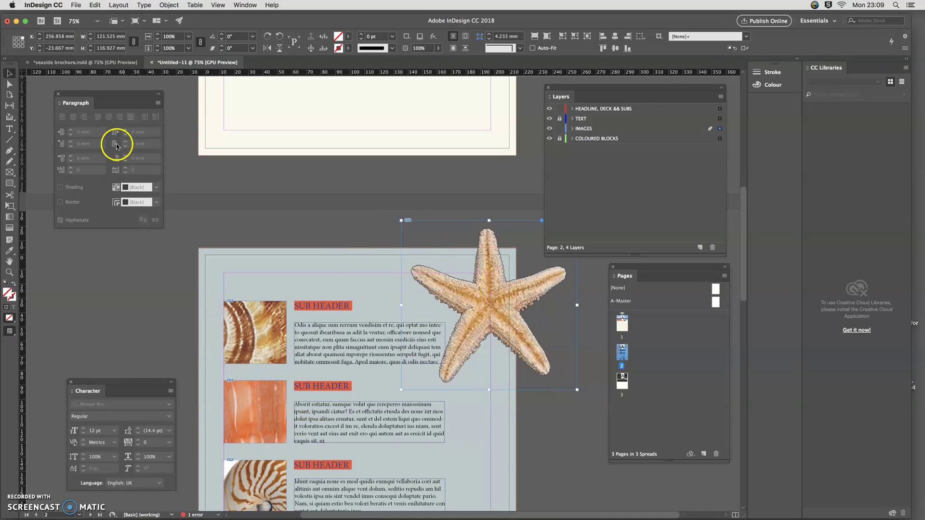
{"action": "mouse_move", "coordinate": [448, 293]}
{"action": "left_mouse_down"}
{"action": "mouse_move", "coordinate": [440, 285]}
{"action": "mouse_move", "coordinate": [457, 303]}
{"action": "mouse_move", "coordinate": [447, 299]}
{"action": "left_mouse_up"}
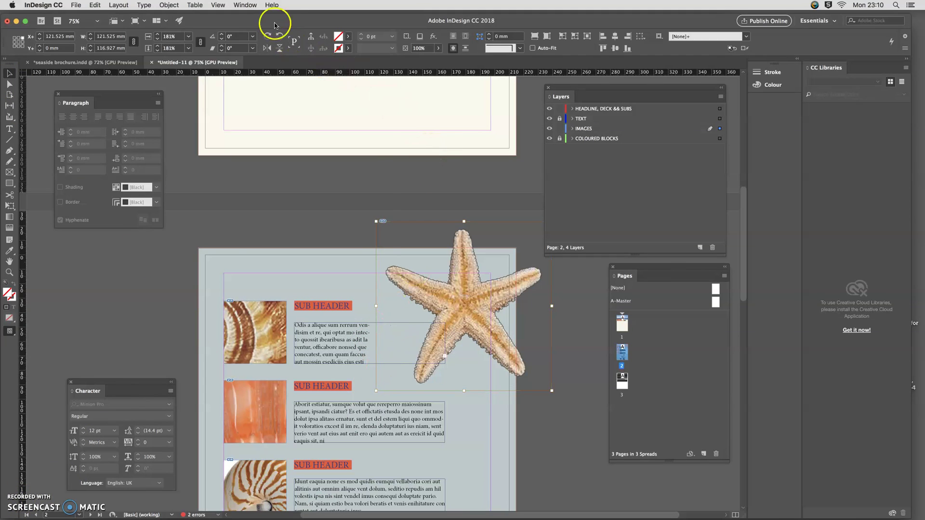
Step: Wrap the text around the starfish's object shape, using Detect Edges as the contour type
{"action": "left_click", "coordinate": [246, 5]}
{"action": "left_click", "coordinate": [268, 184]}
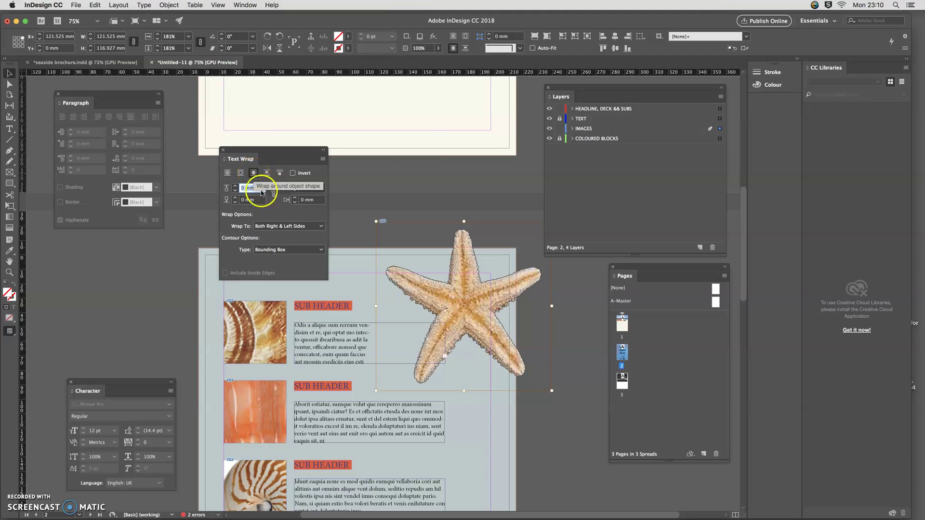
{"action": "left_click", "coordinate": [287, 250]}
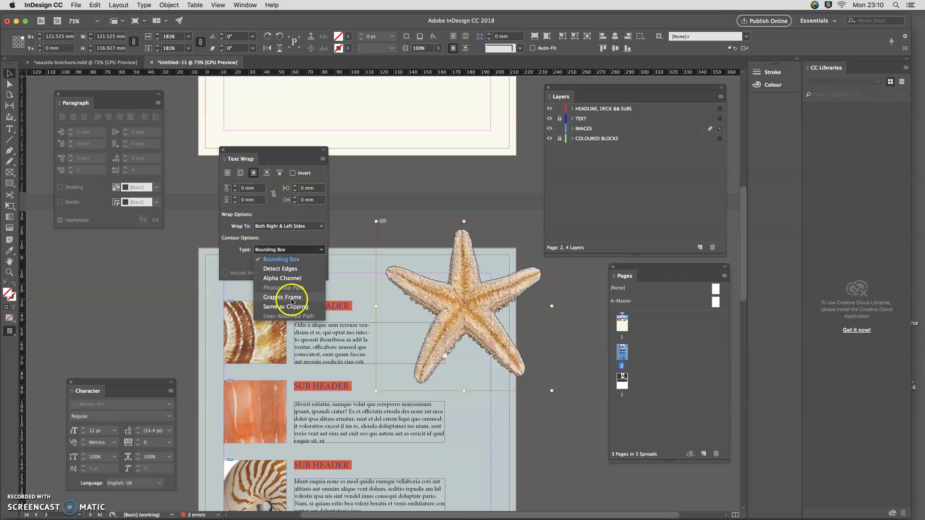
{"action": "left_click", "coordinate": [296, 269]}
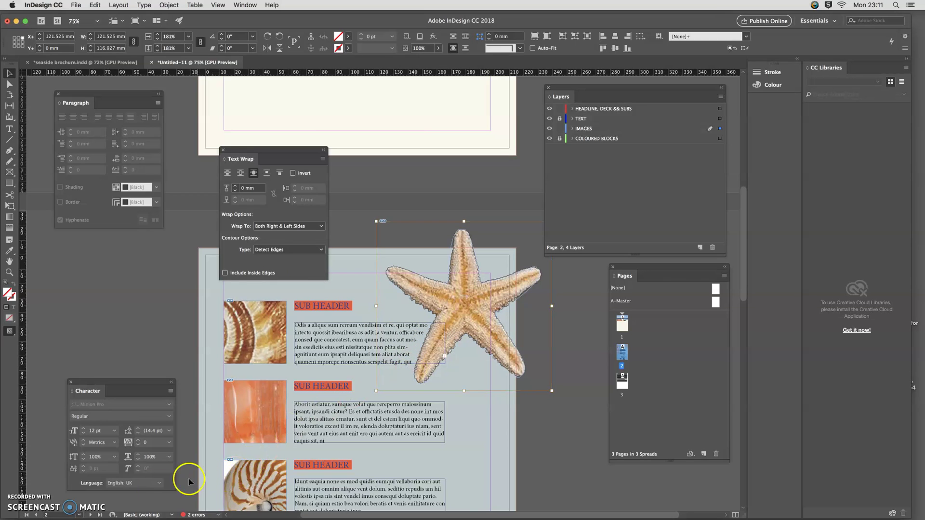
{"action": "left_click", "coordinate": [20, 501]}
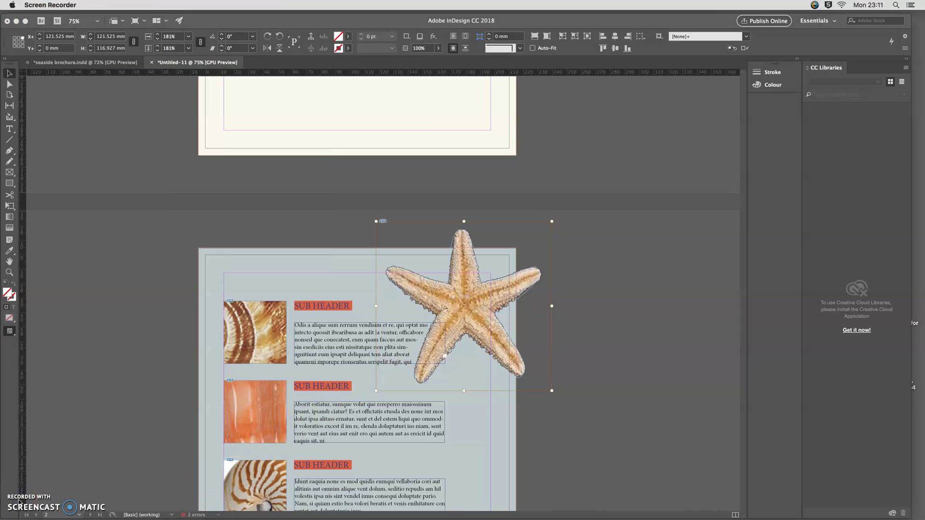